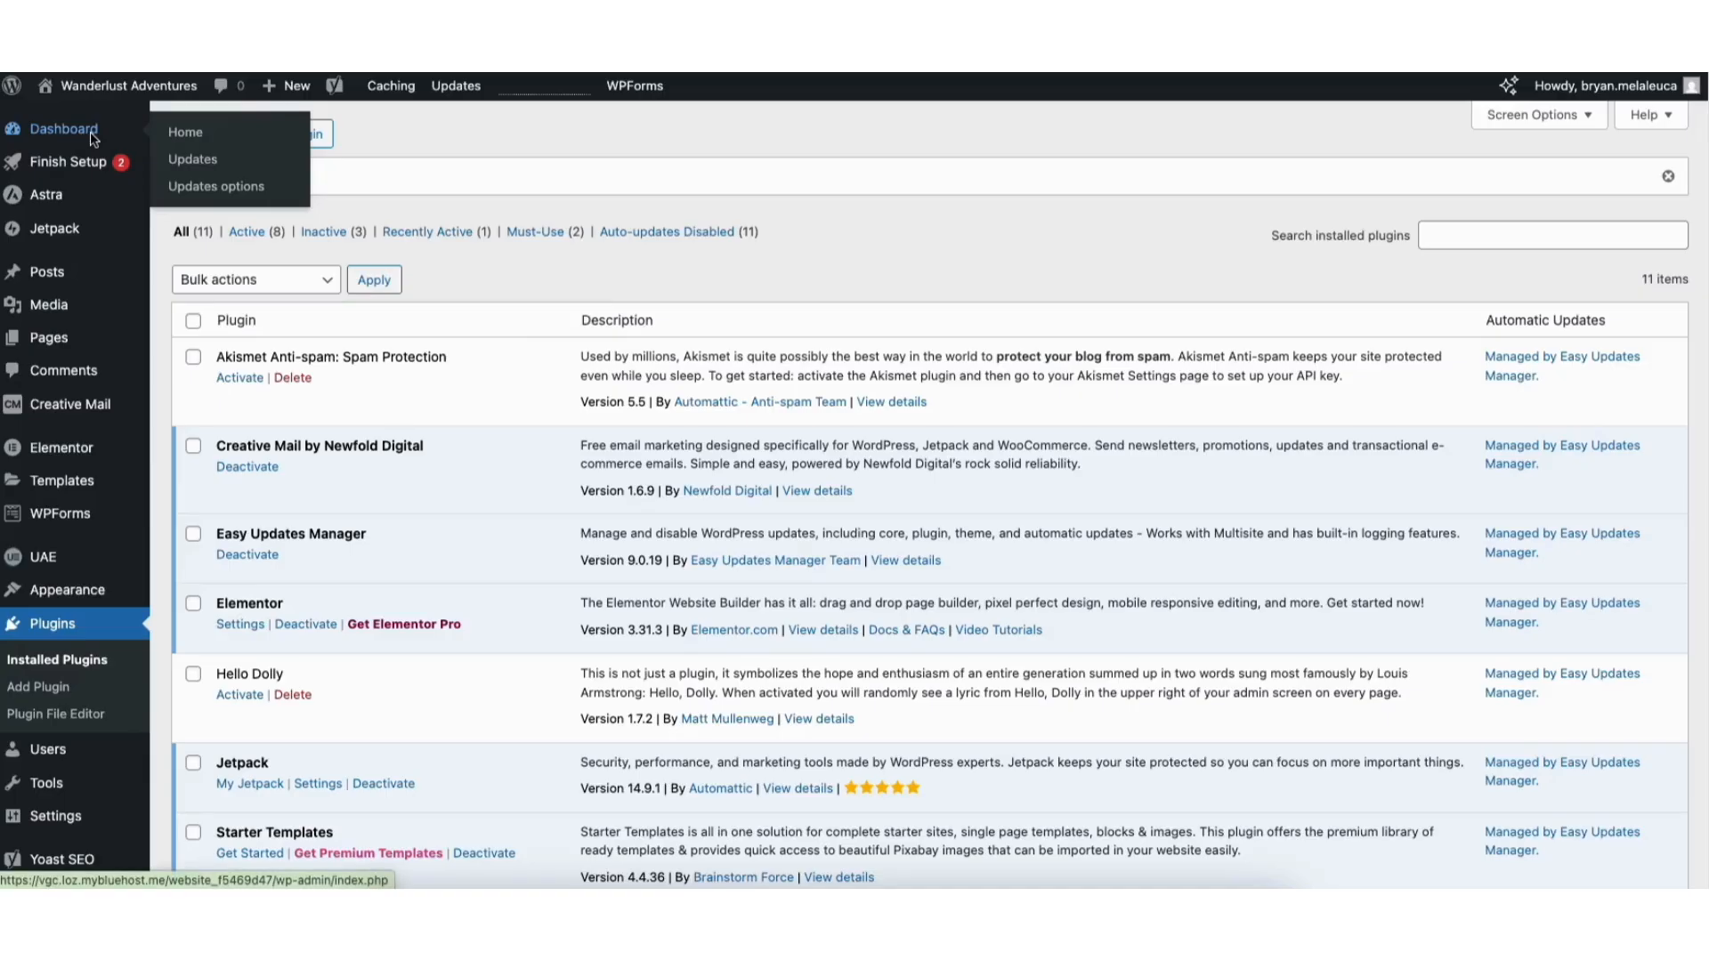
Open the site's updates options and try disabling all updates with the master switch, leaving it on Enable all updates
left_click(206, 187)
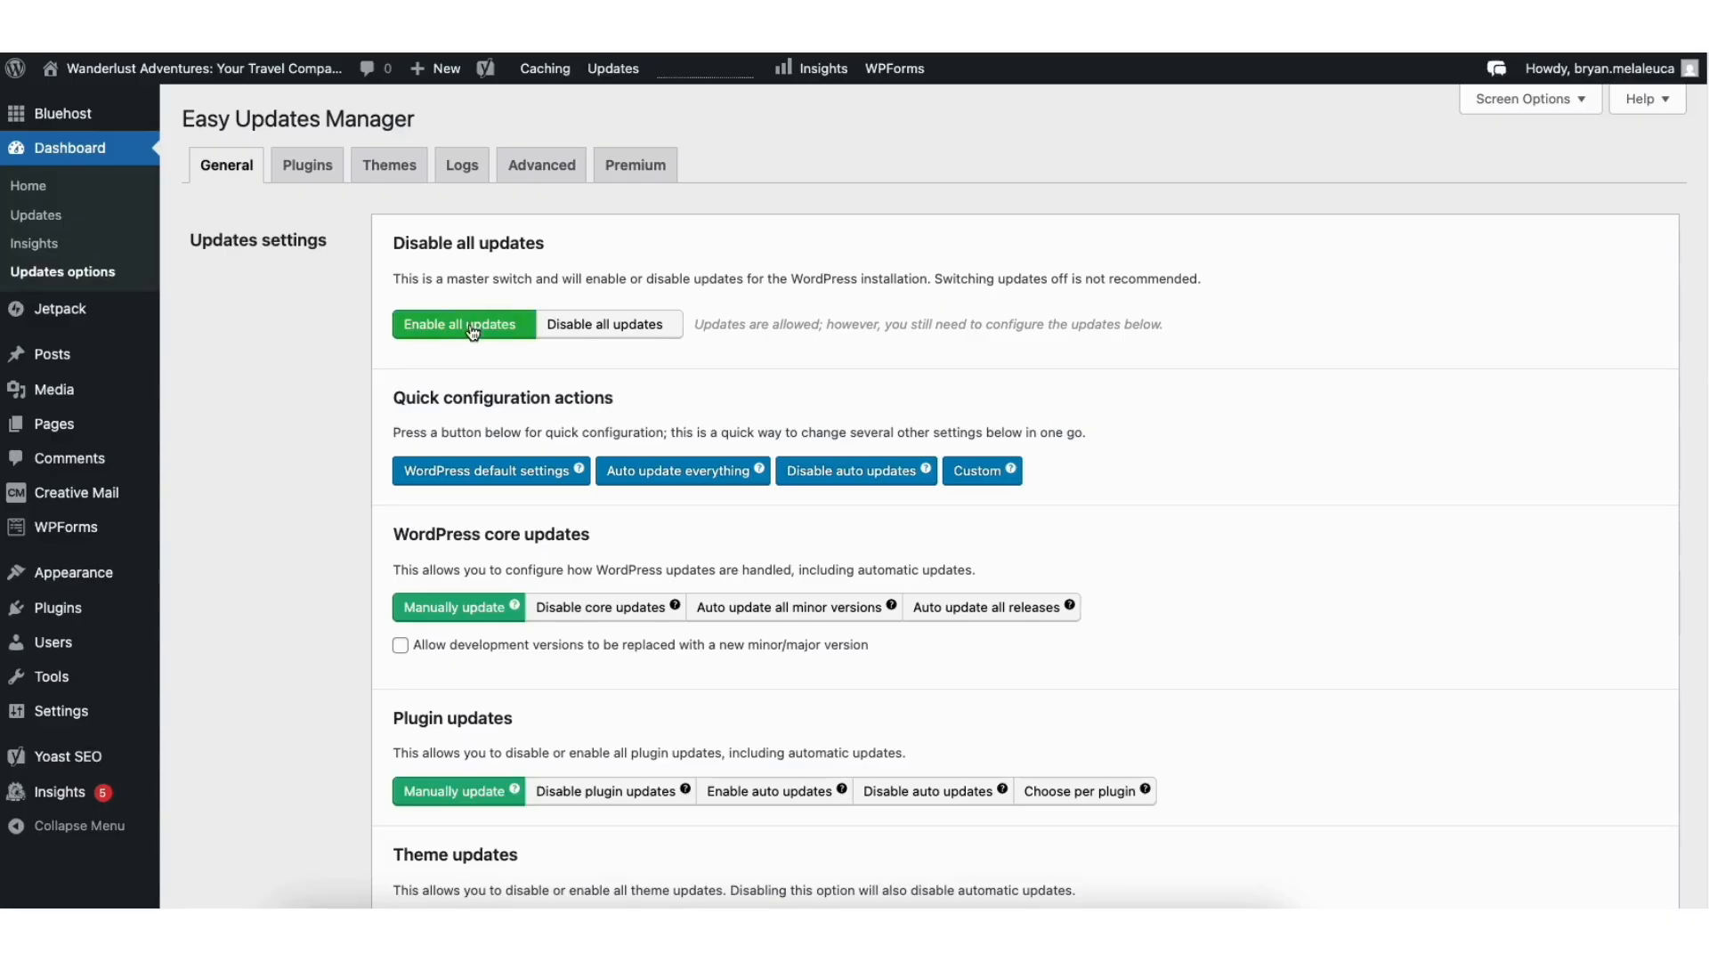
left_click(579, 327)
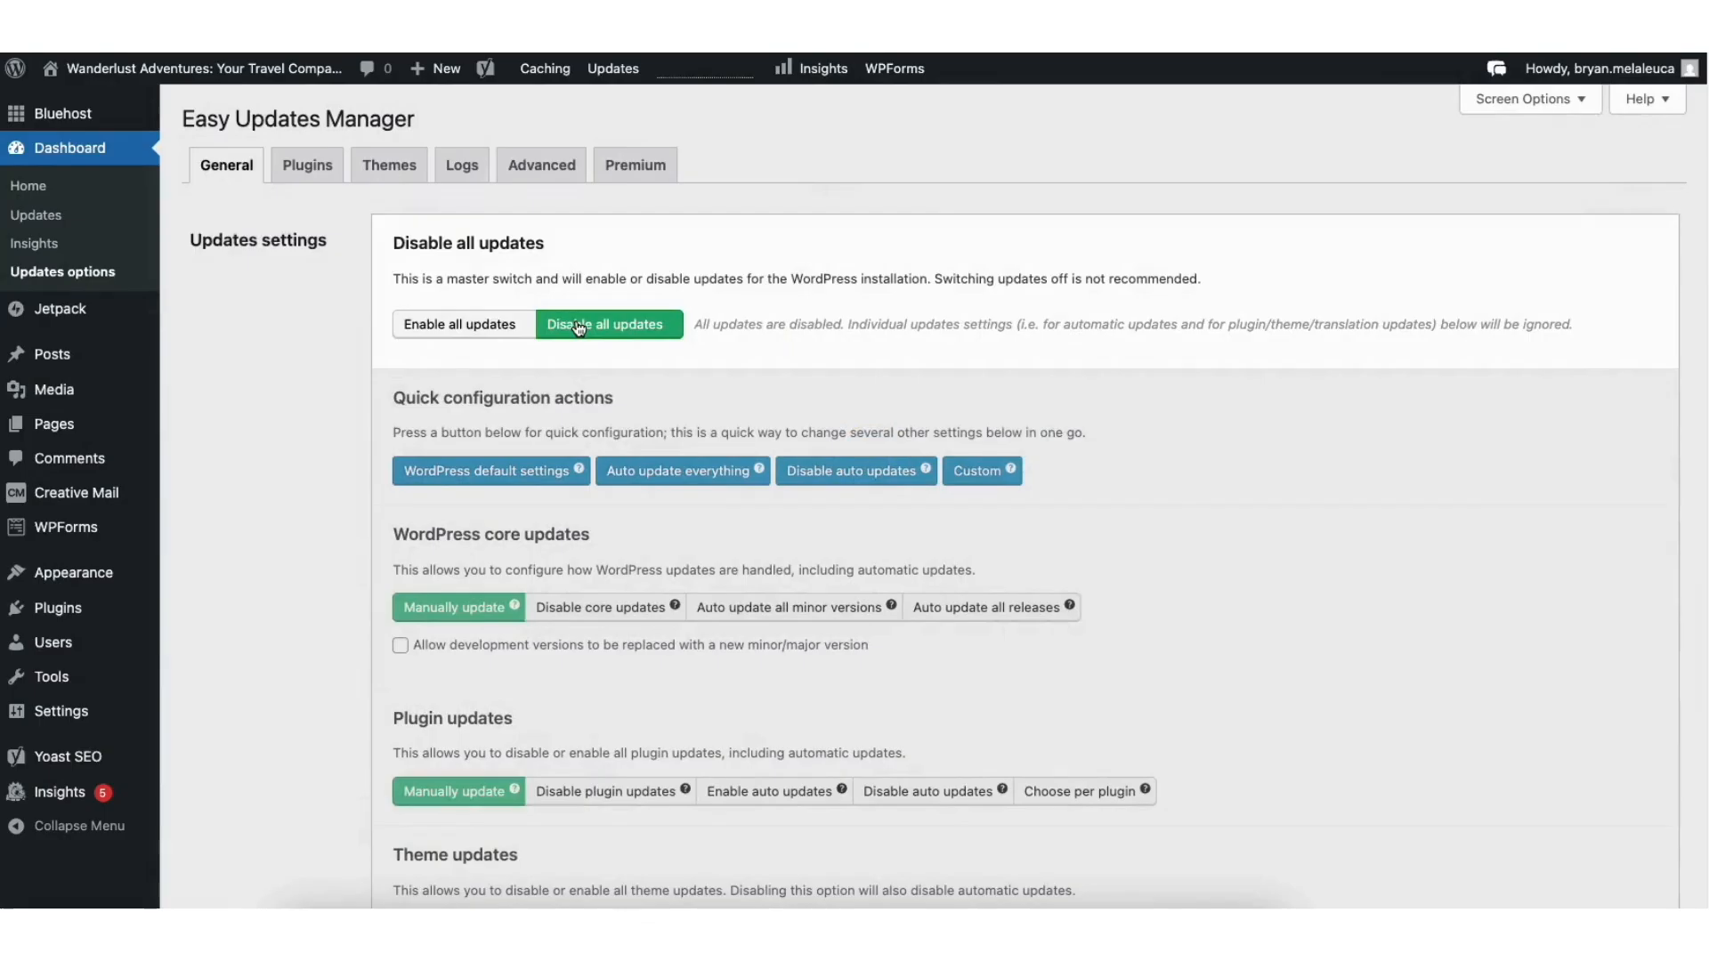
left_click(474, 328)
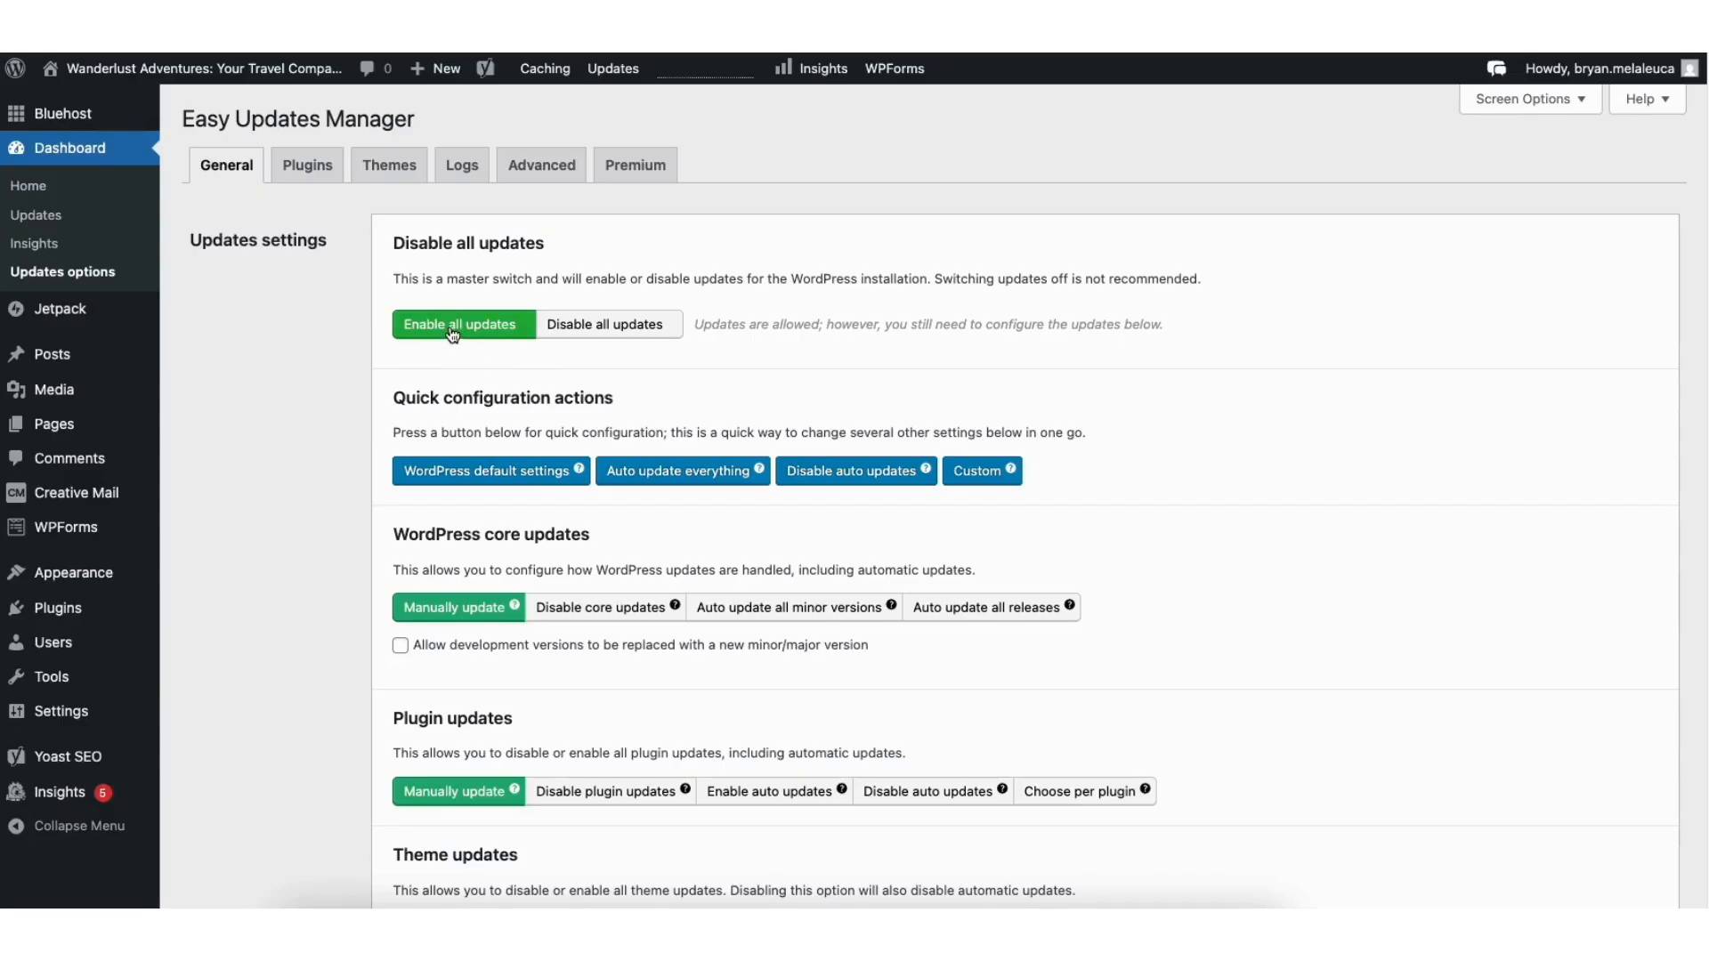
left_click(604, 330)
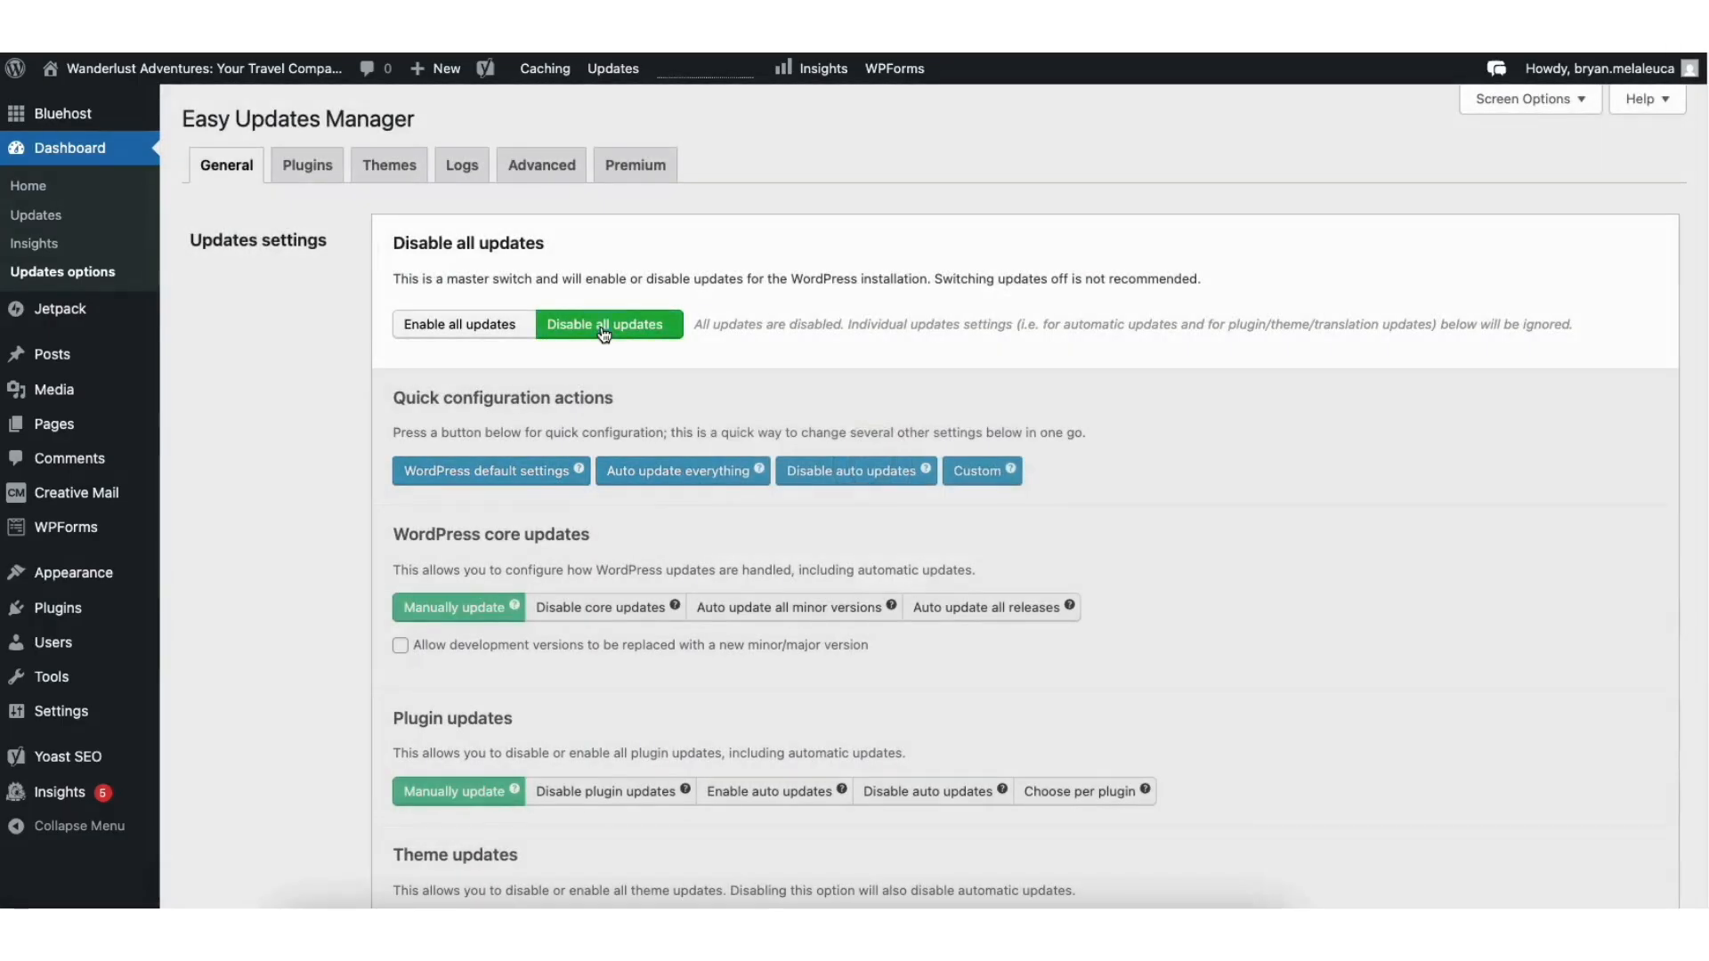
left_click(469, 327)
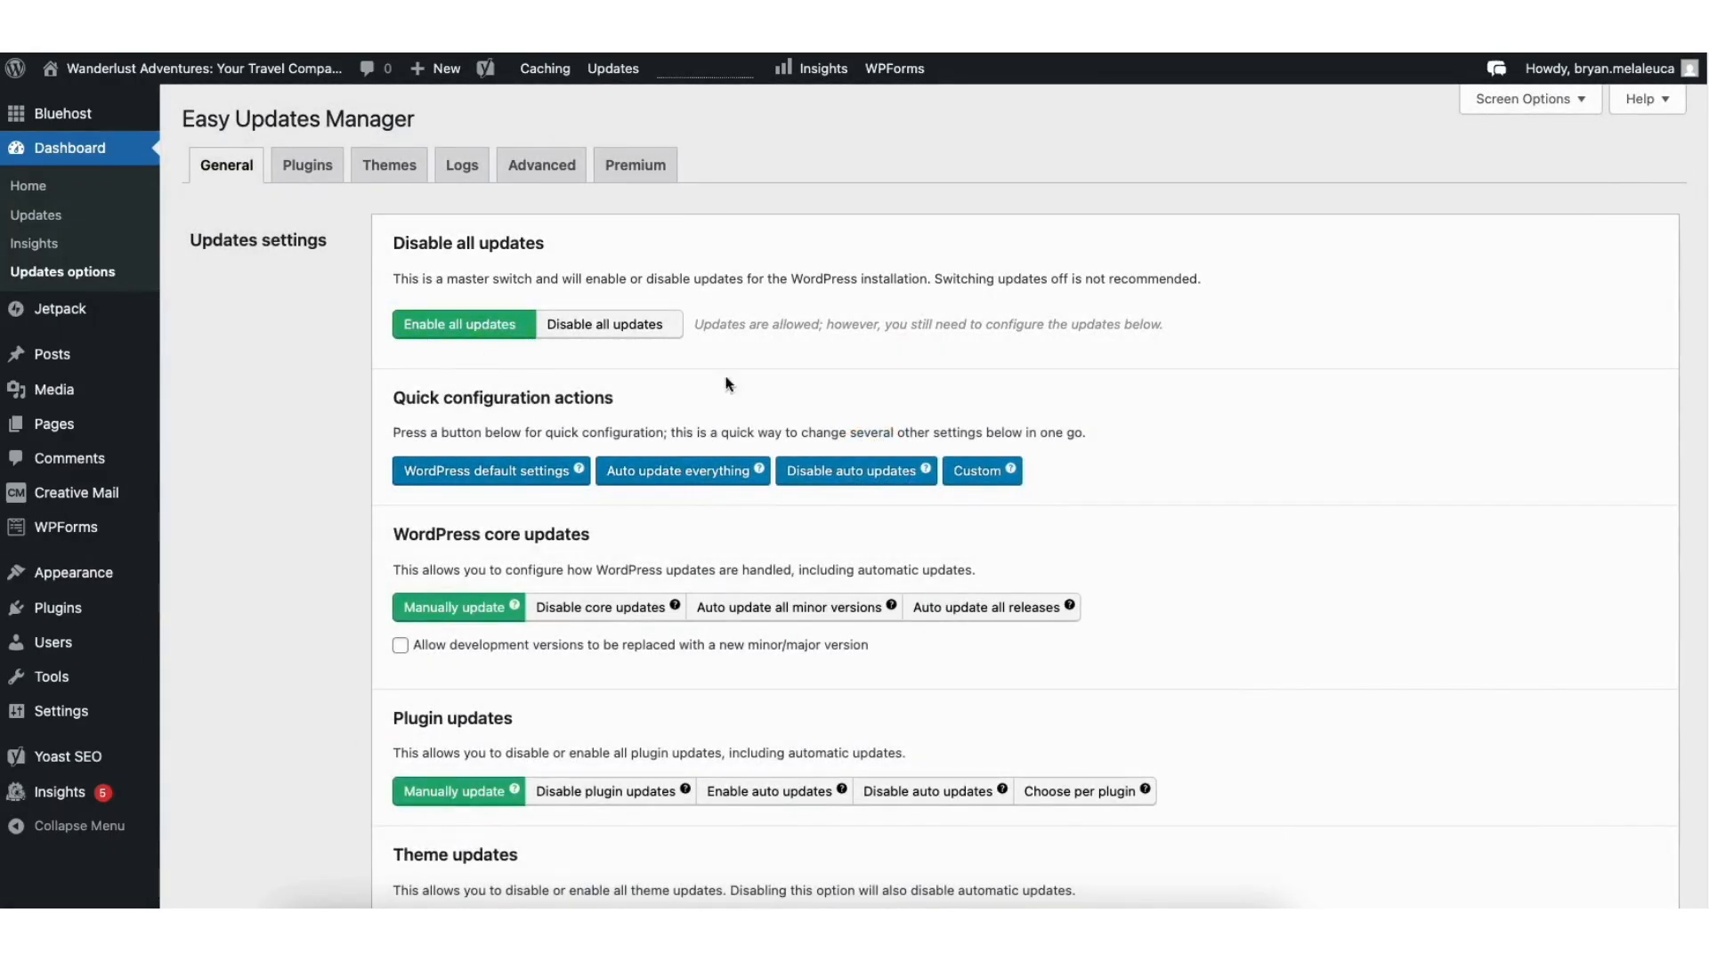
Try enabling automatic updates for all plugins, and set Plugin updates to Choose per plugin
scroll(934, 498, "down", 2)
scroll(1700, 249, "down", 5)
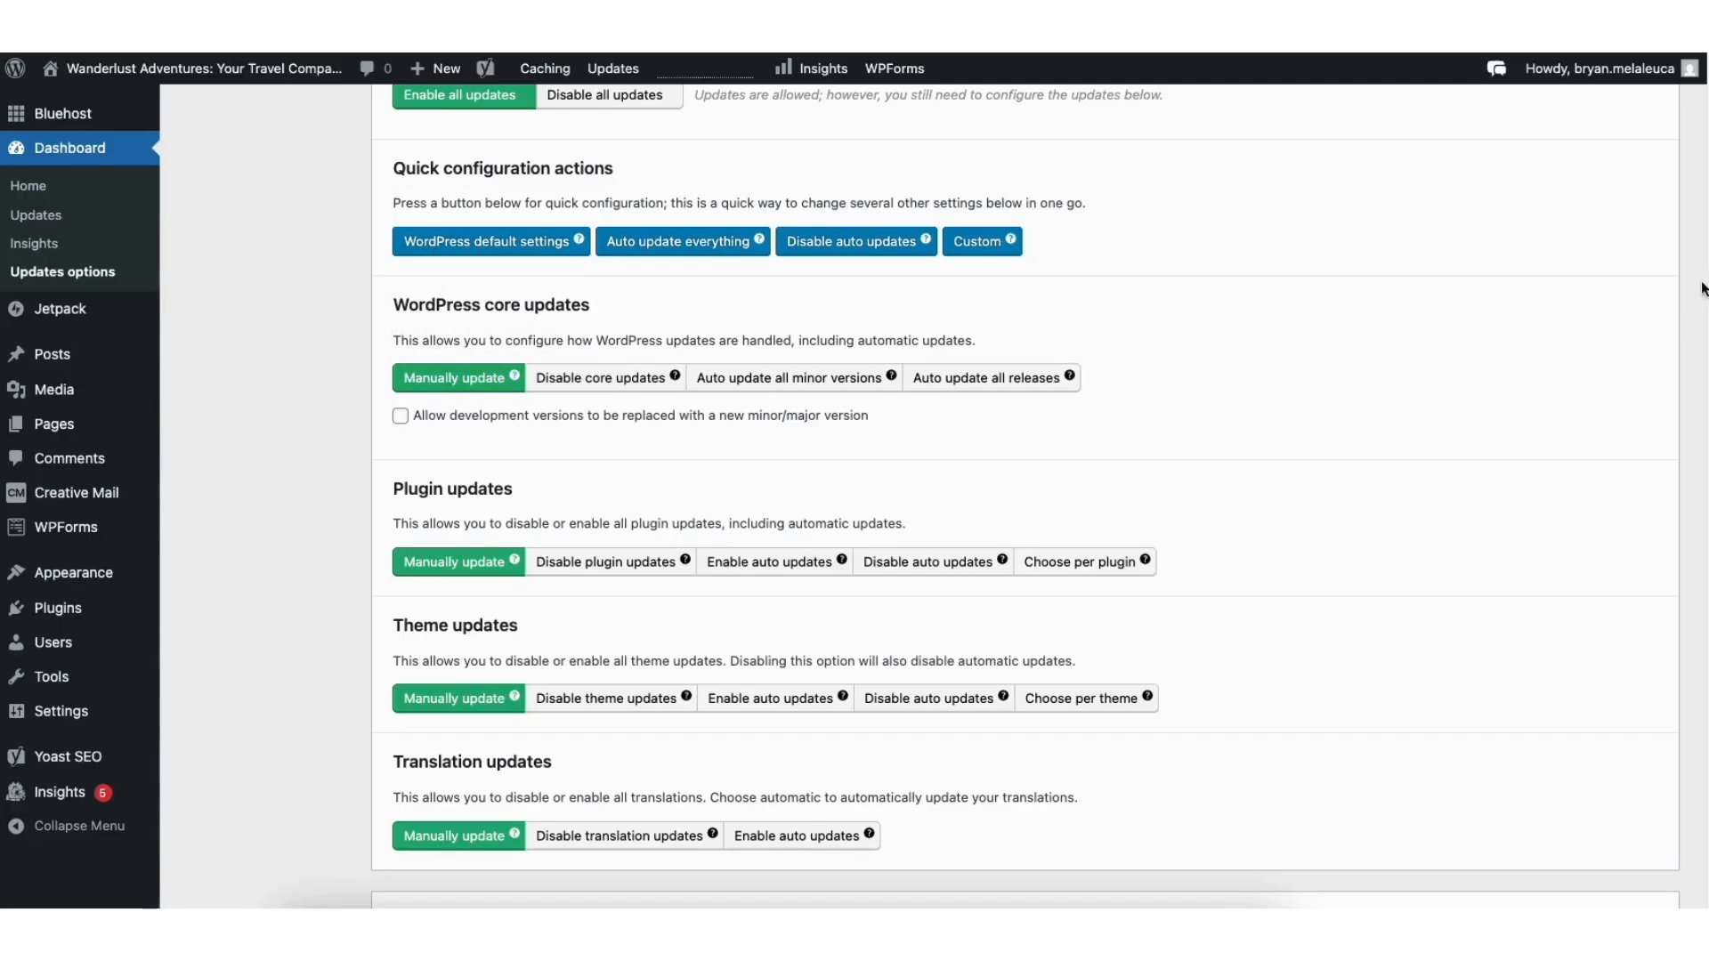
scroll(1705, 369, "down", 2)
scroll(1705, 368, "down", 1)
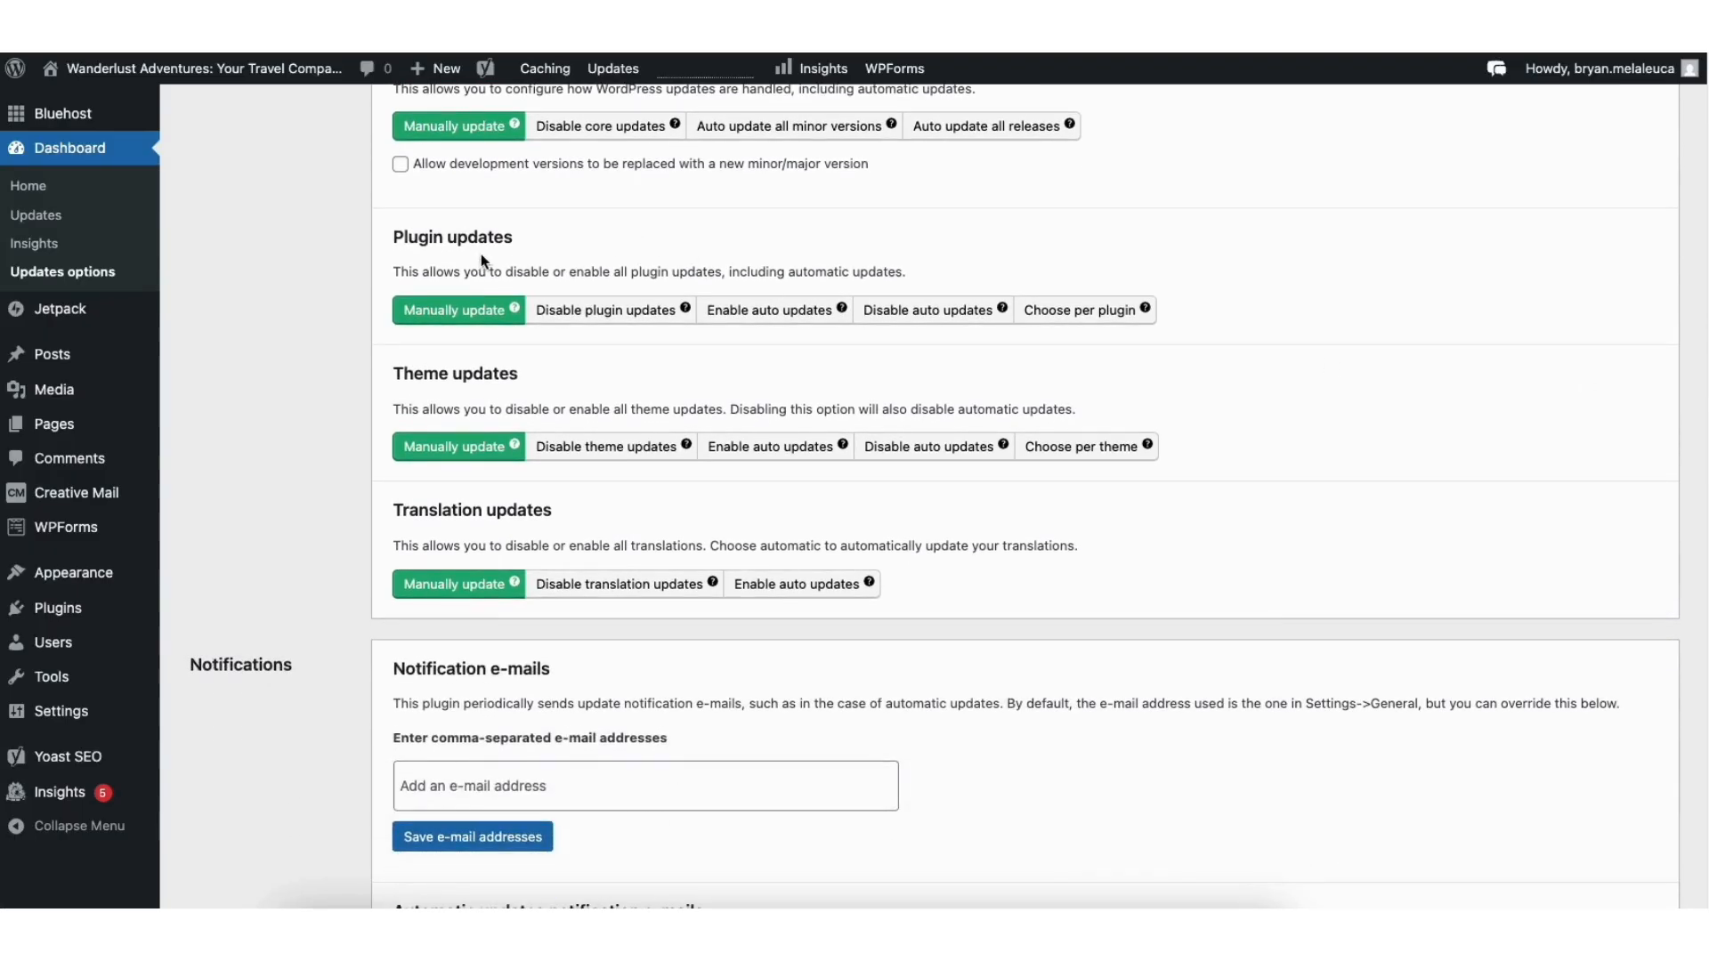
left_click(765, 310)
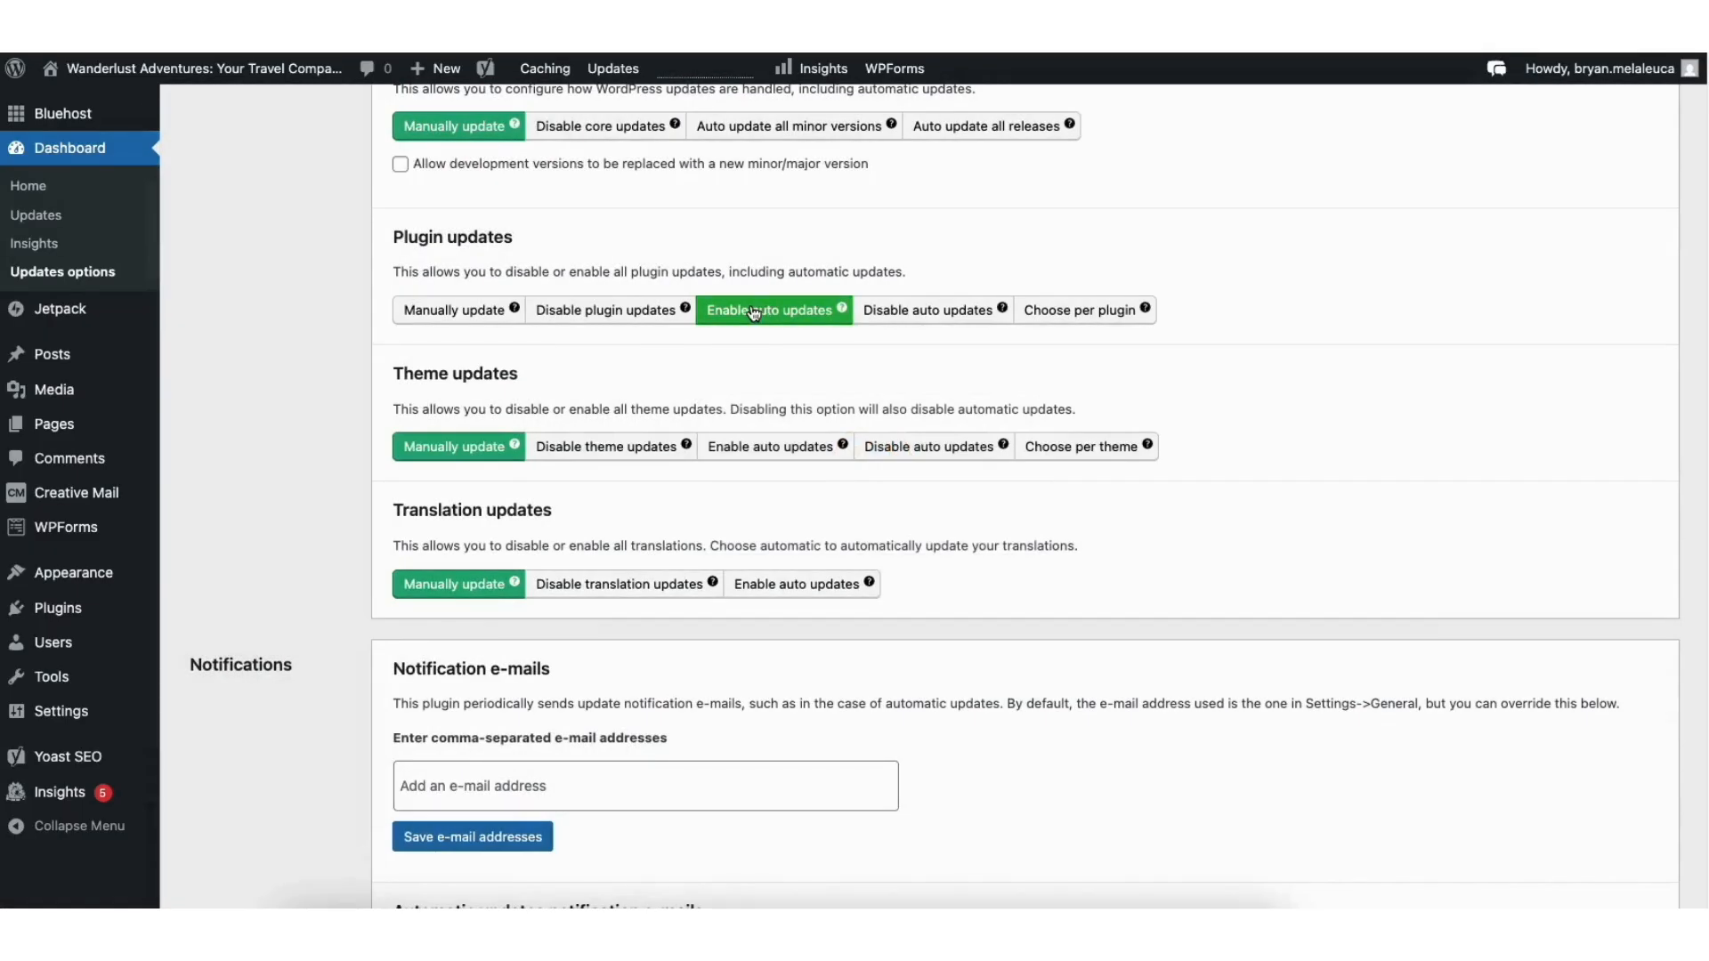
left_click(1062, 316)
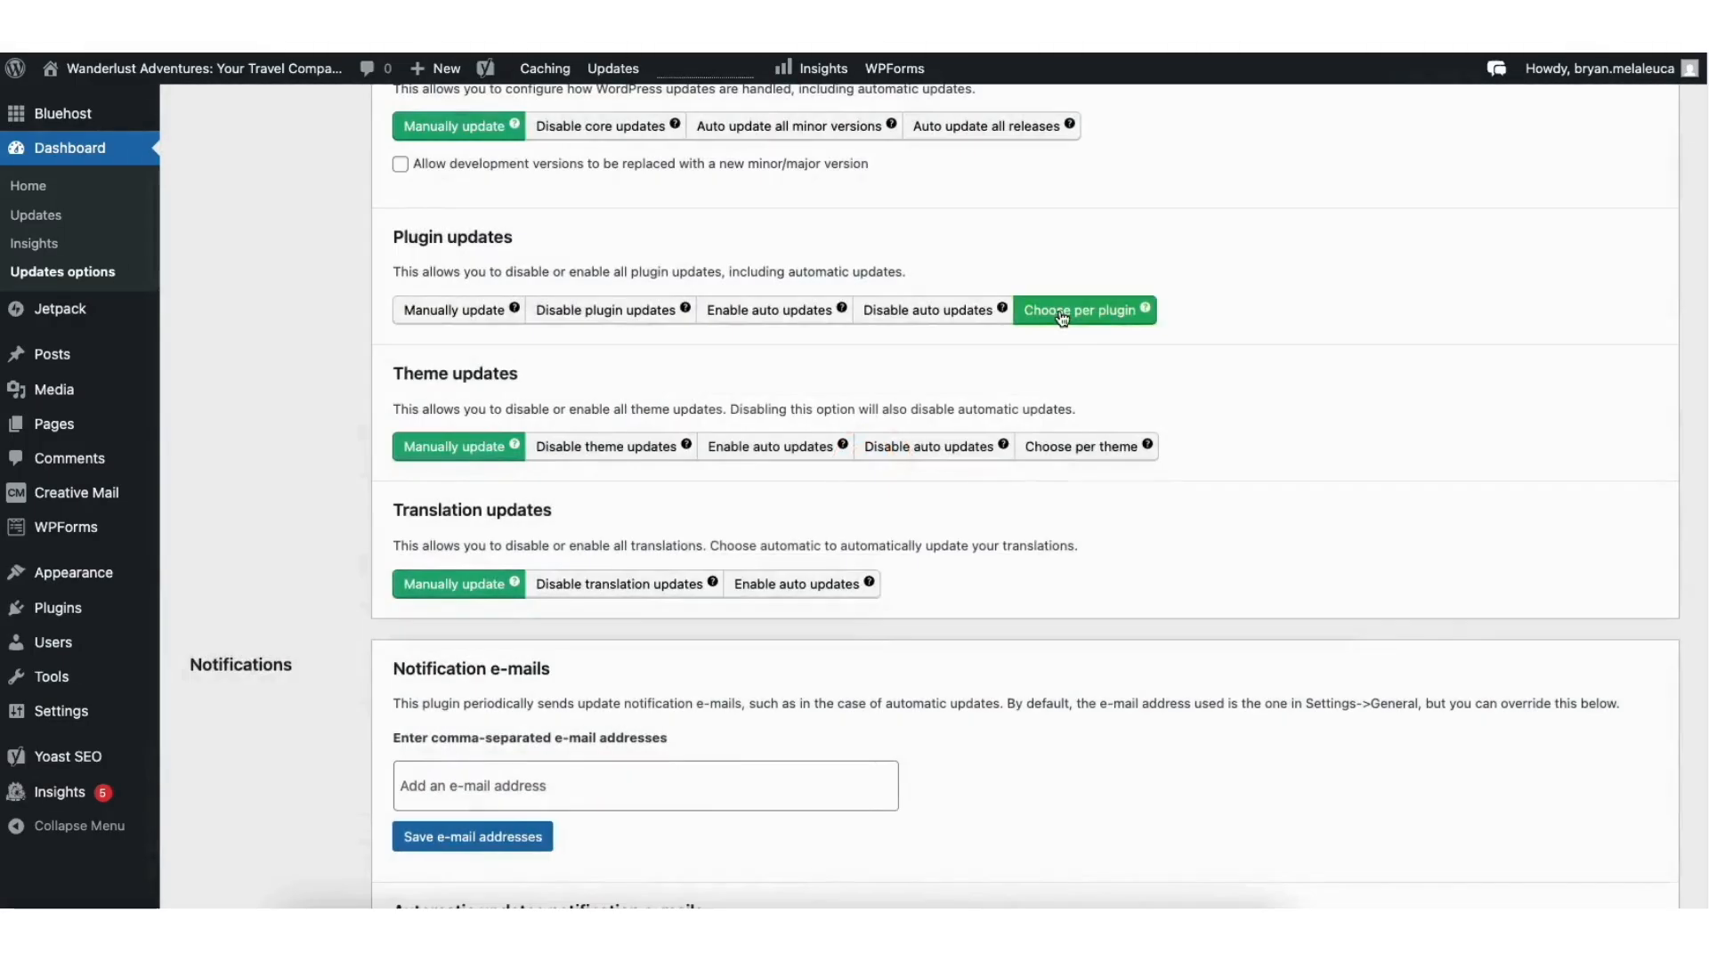
In the per-plugin update options, turn Akismet Anti-spam's automatic updates on and back off, and return to the general settings
scroll(1705, 296, "up", 5)
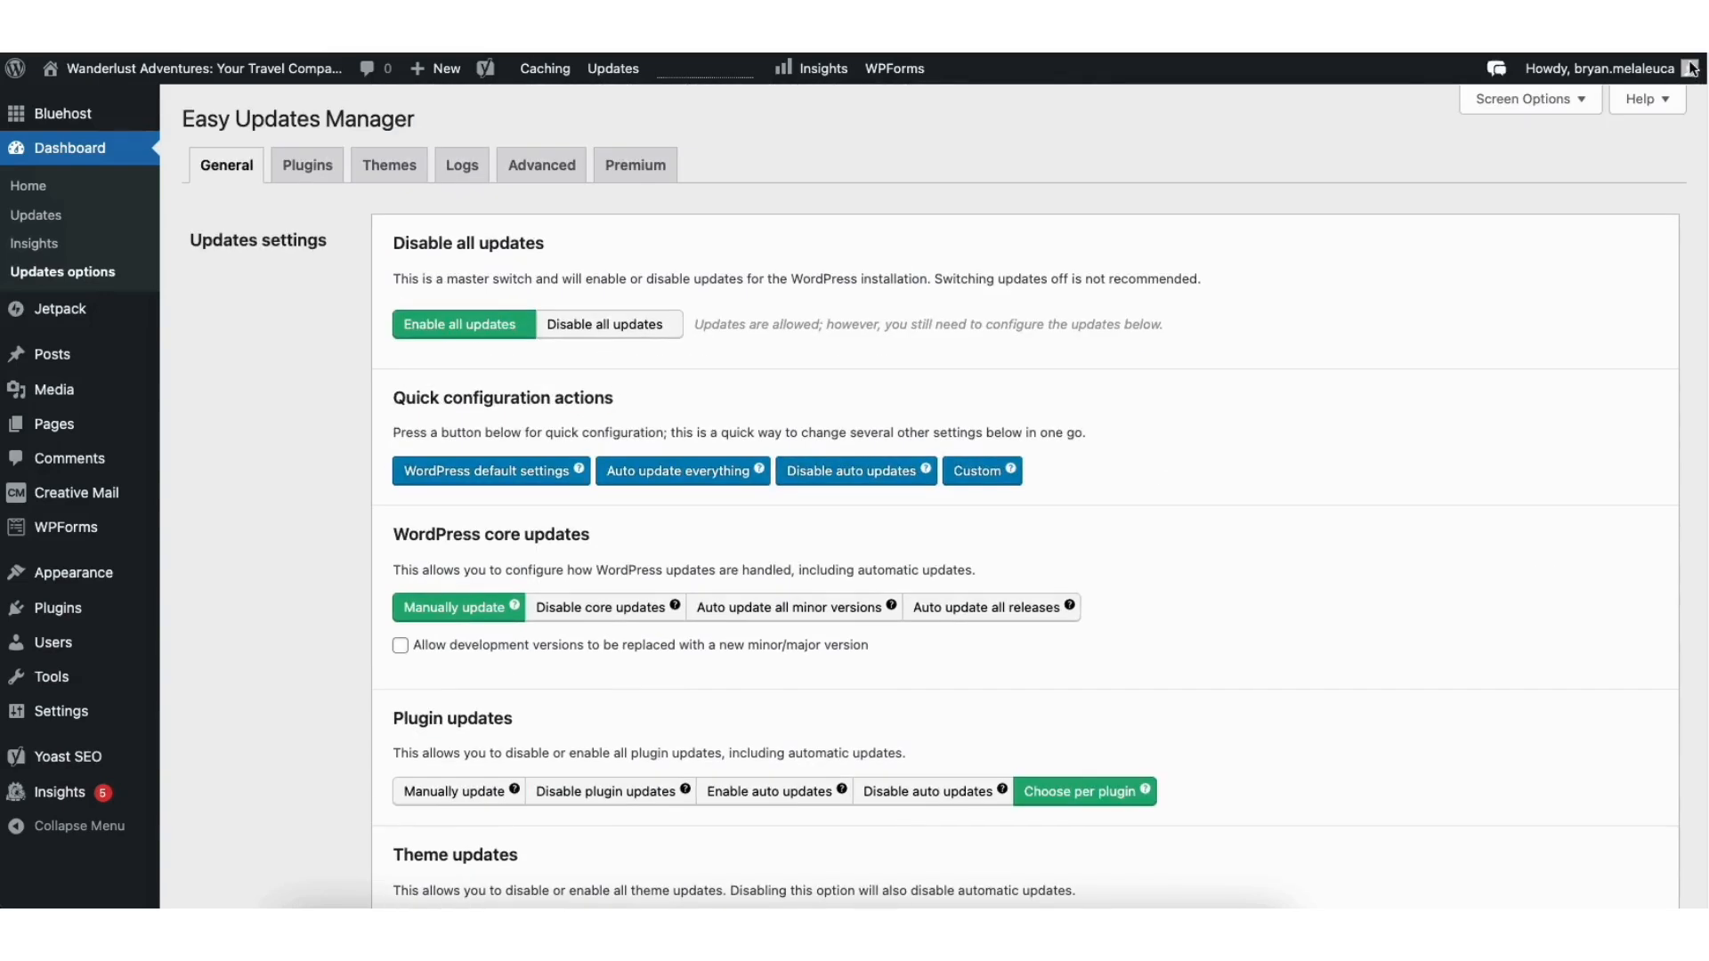
left_click(319, 171)
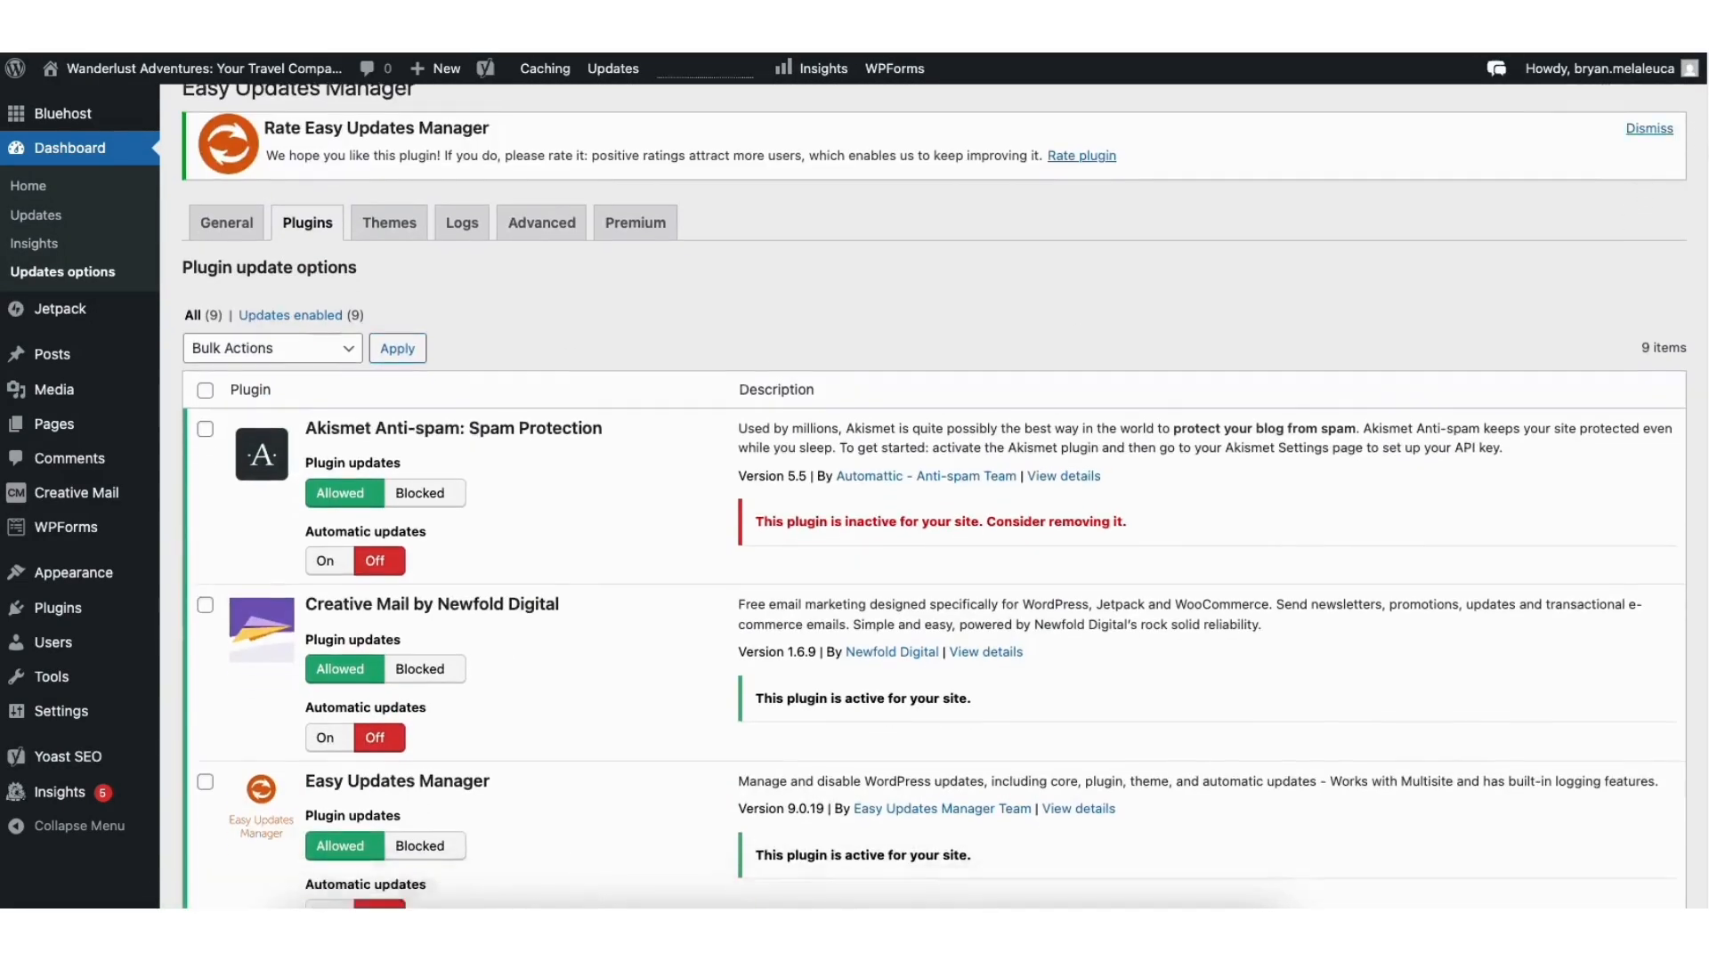
scroll(609, 317, "down", 3)
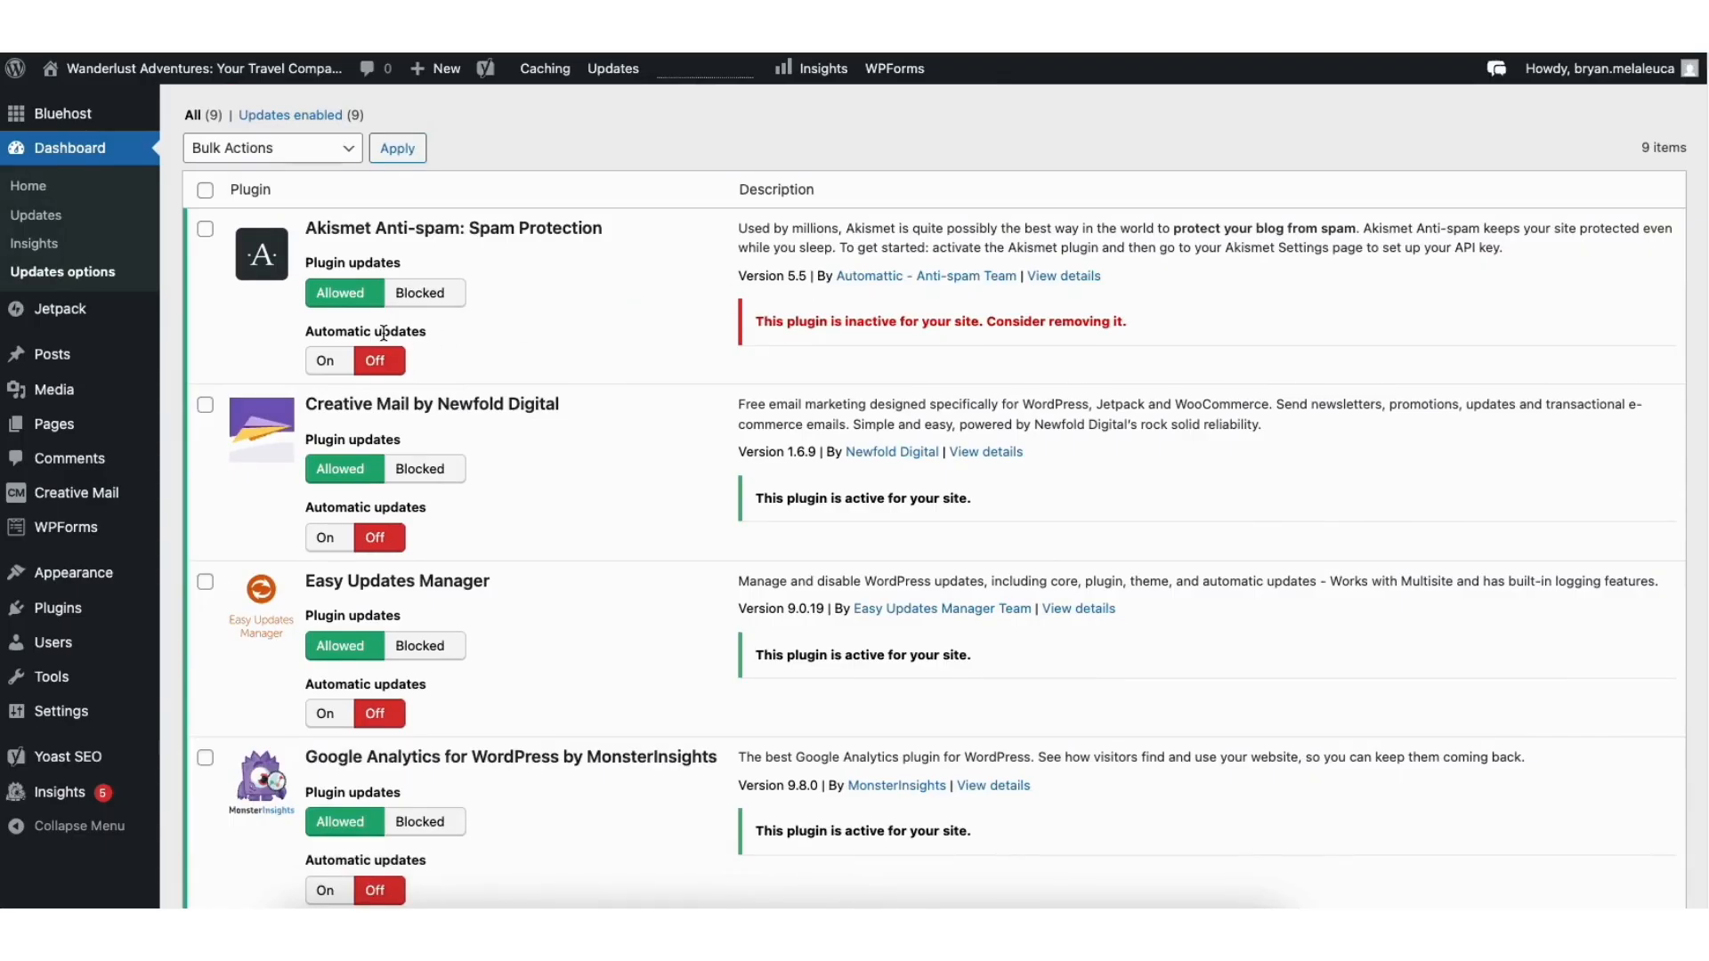
left_click(325, 361)
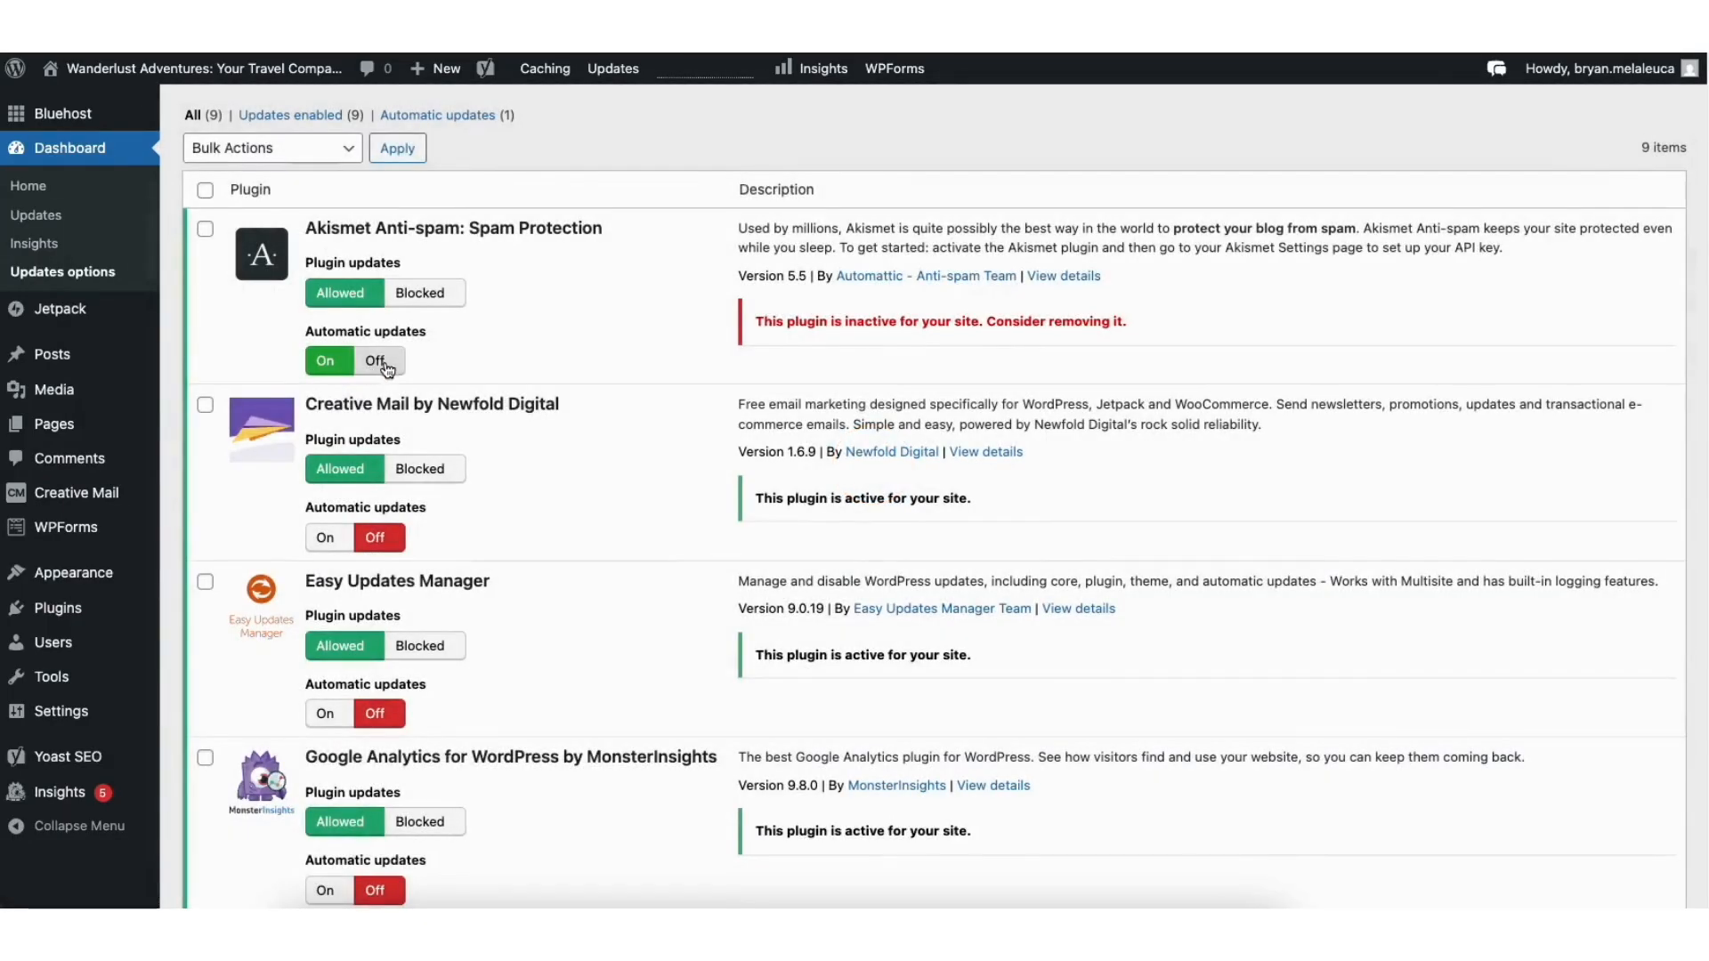
left_click(381, 362)
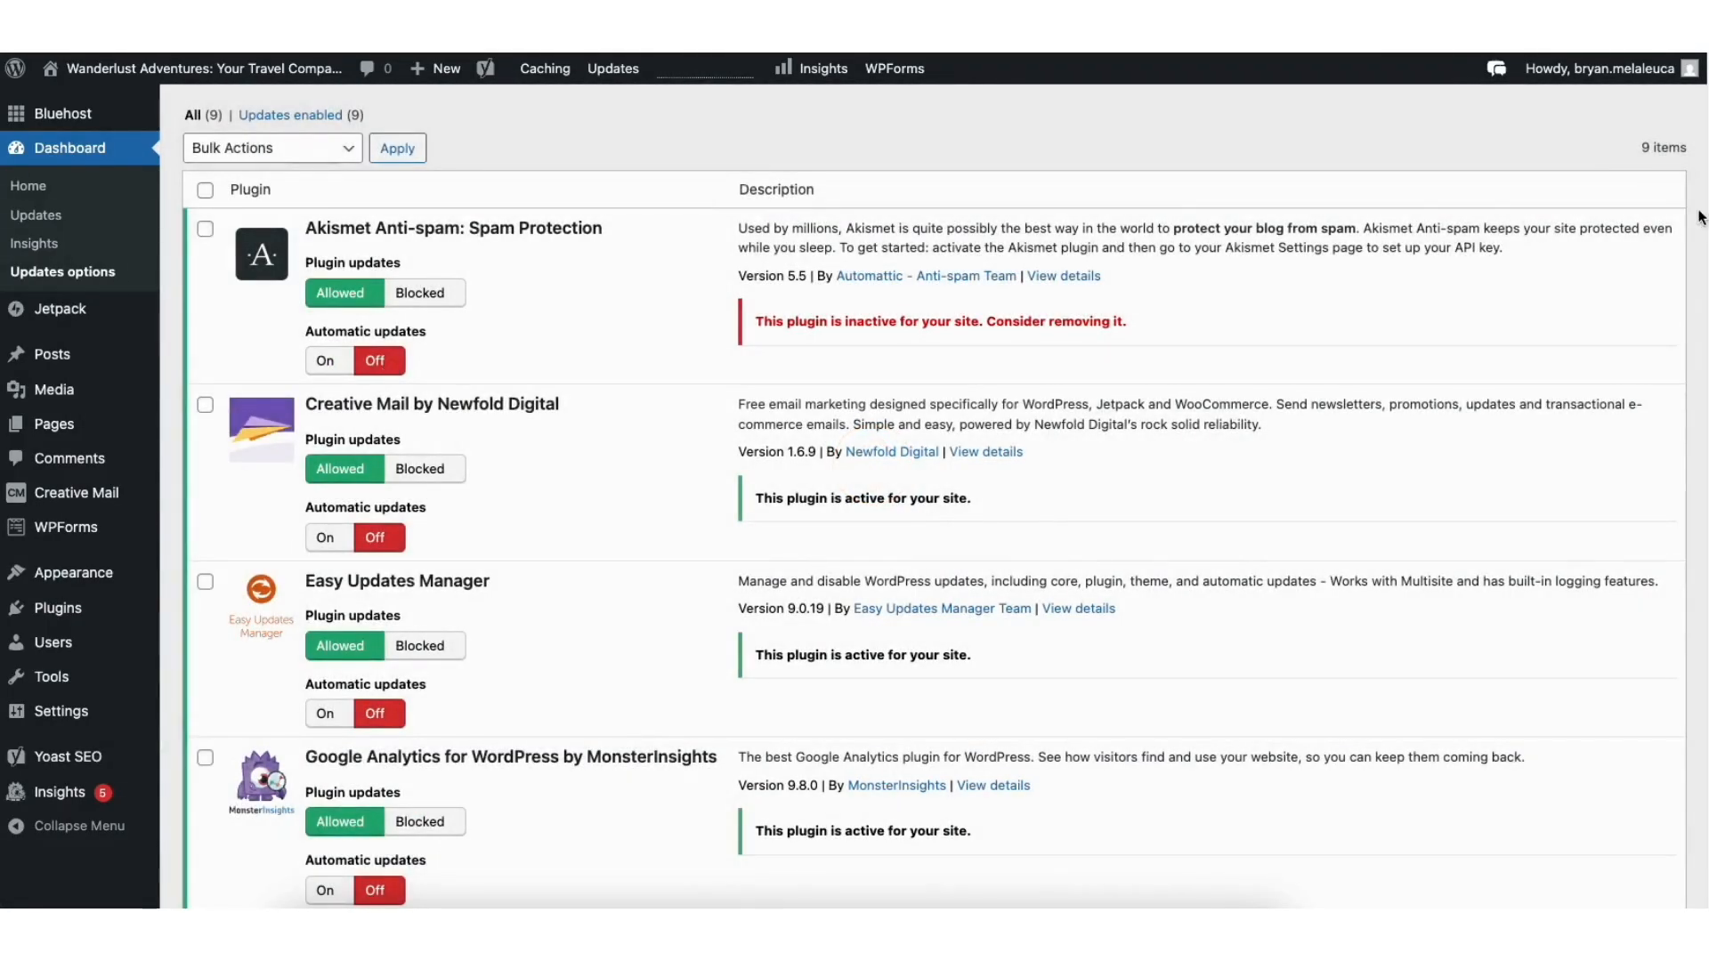
scroll(846, 285, "up", 3)
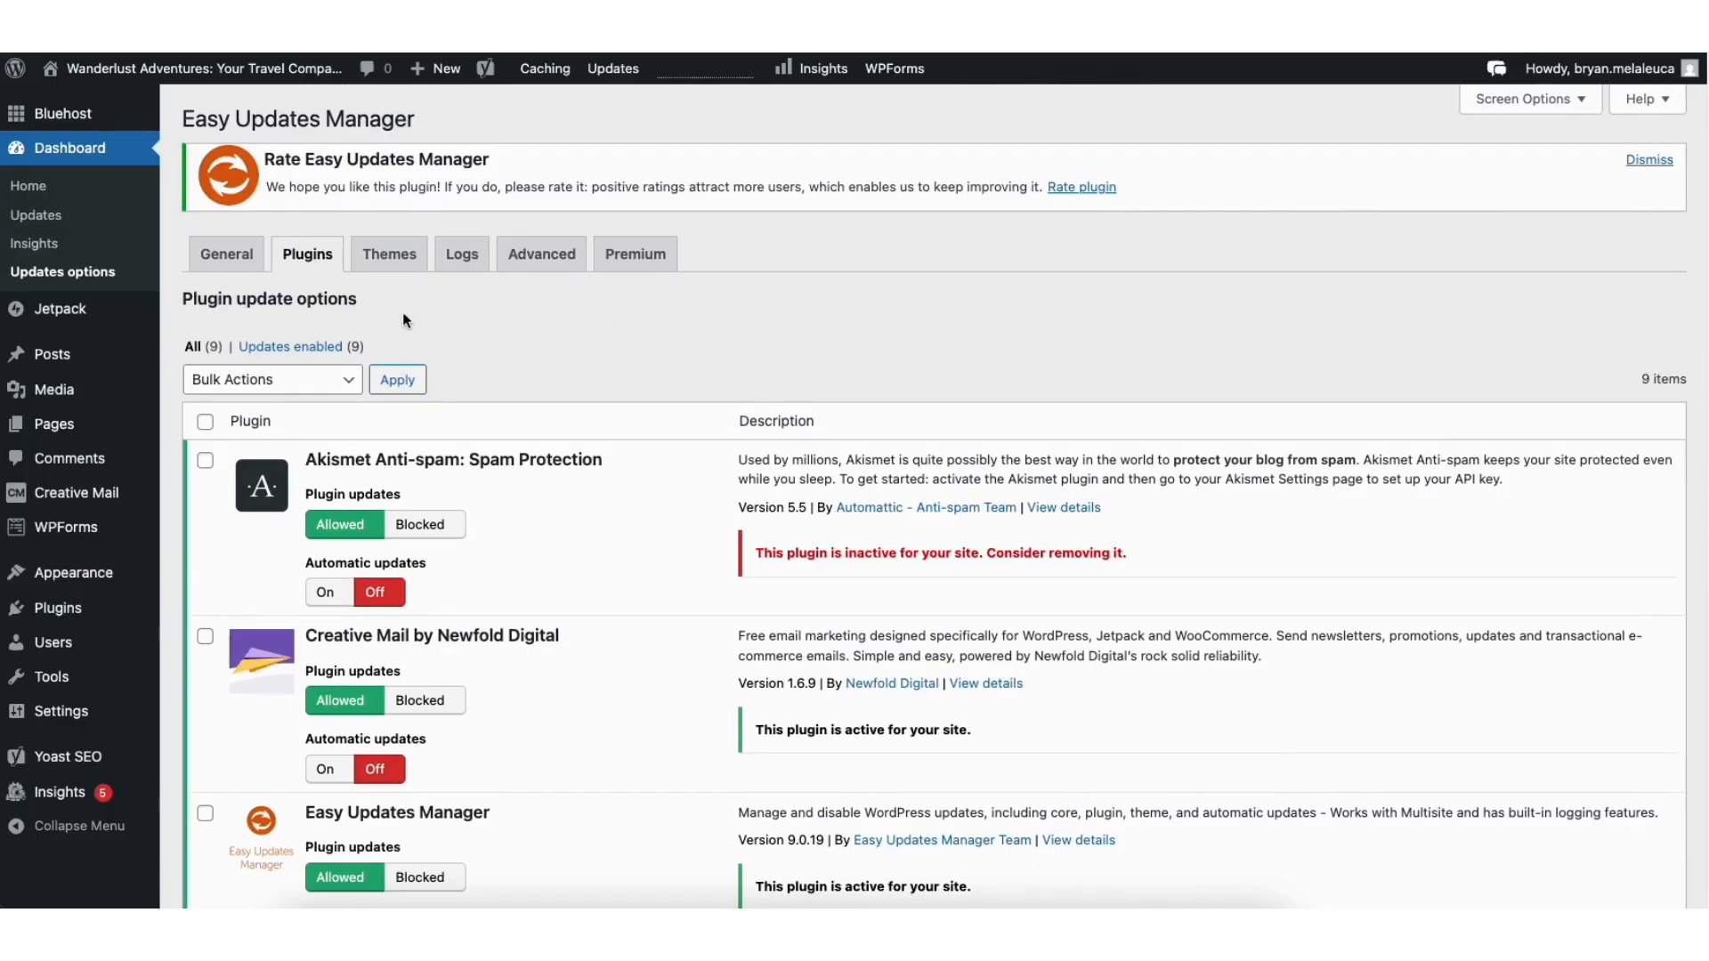
left_click(204, 257)
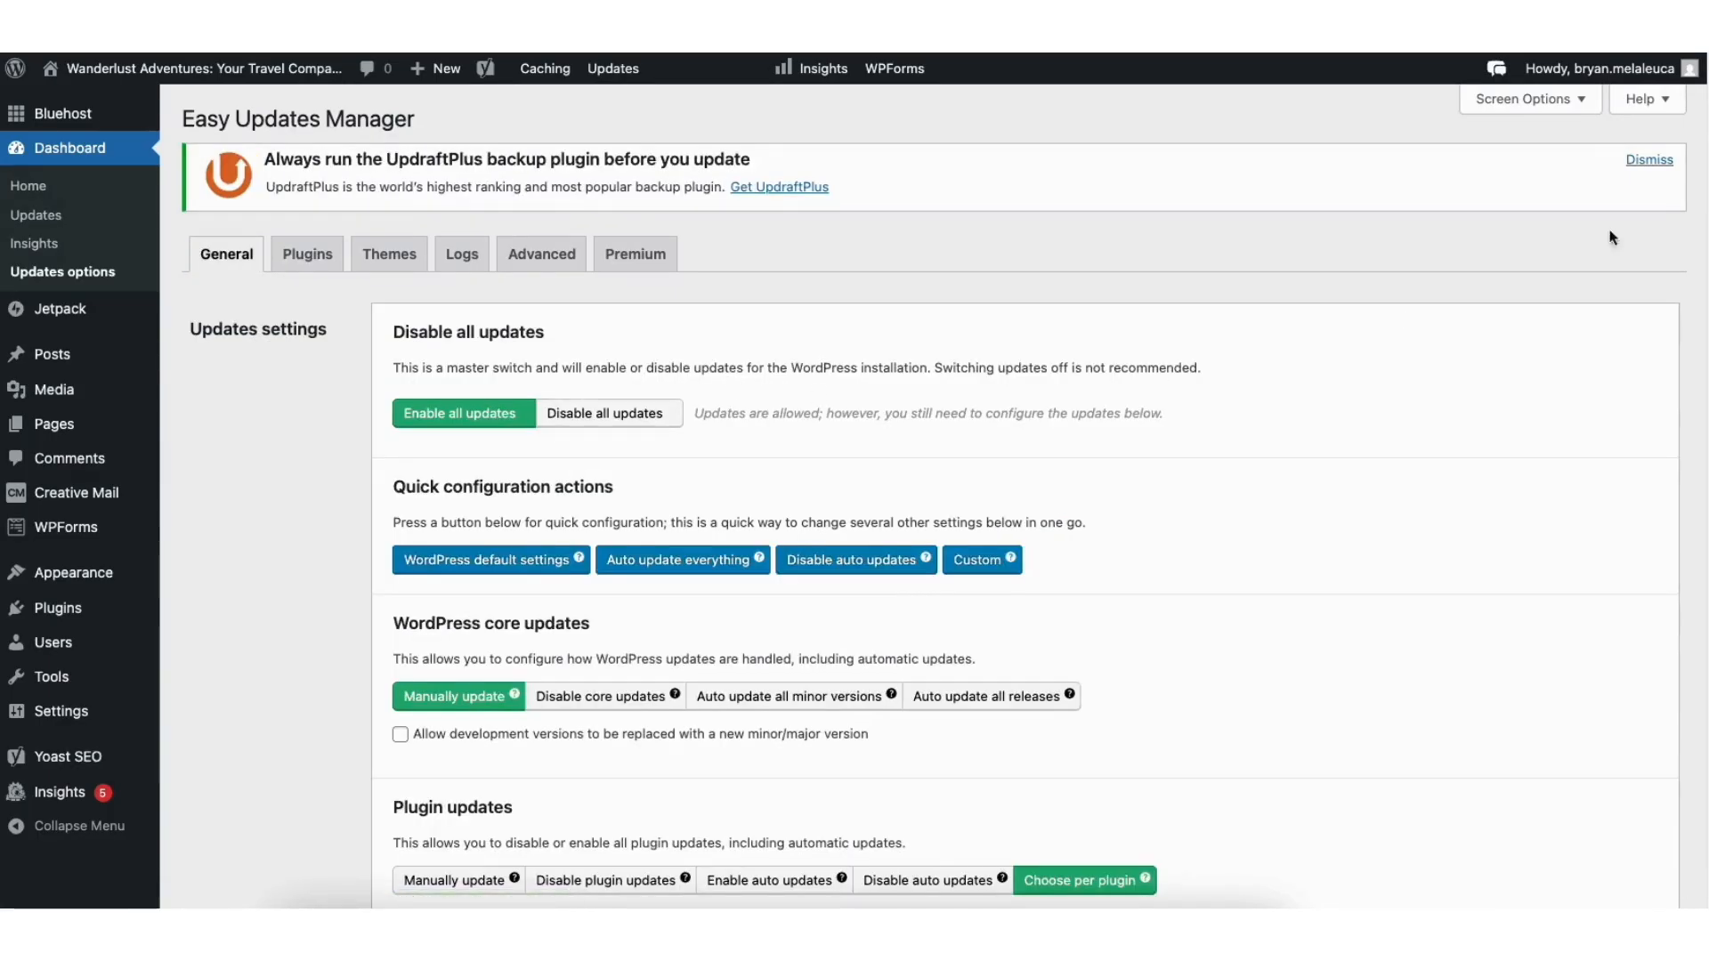
Try enabling automatic updates for all themes, and set Theme updates to Choose per theme
scroll(1675, 233, "down", 5)
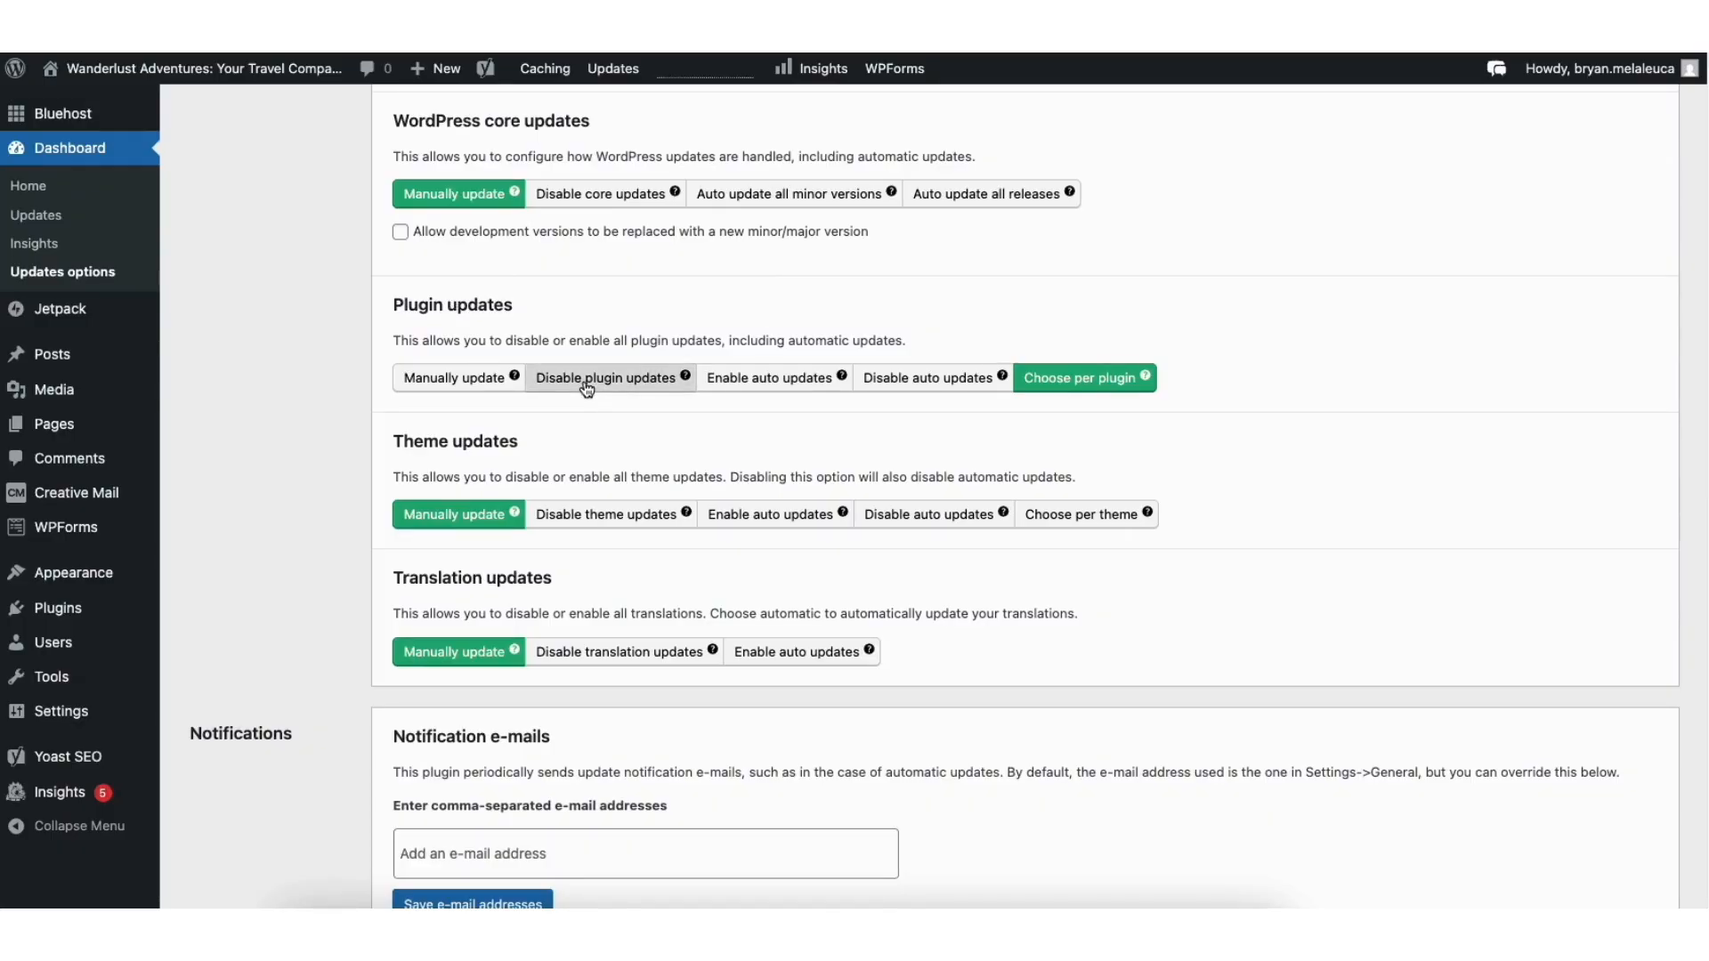
scroll(623, 393, "down", 1)
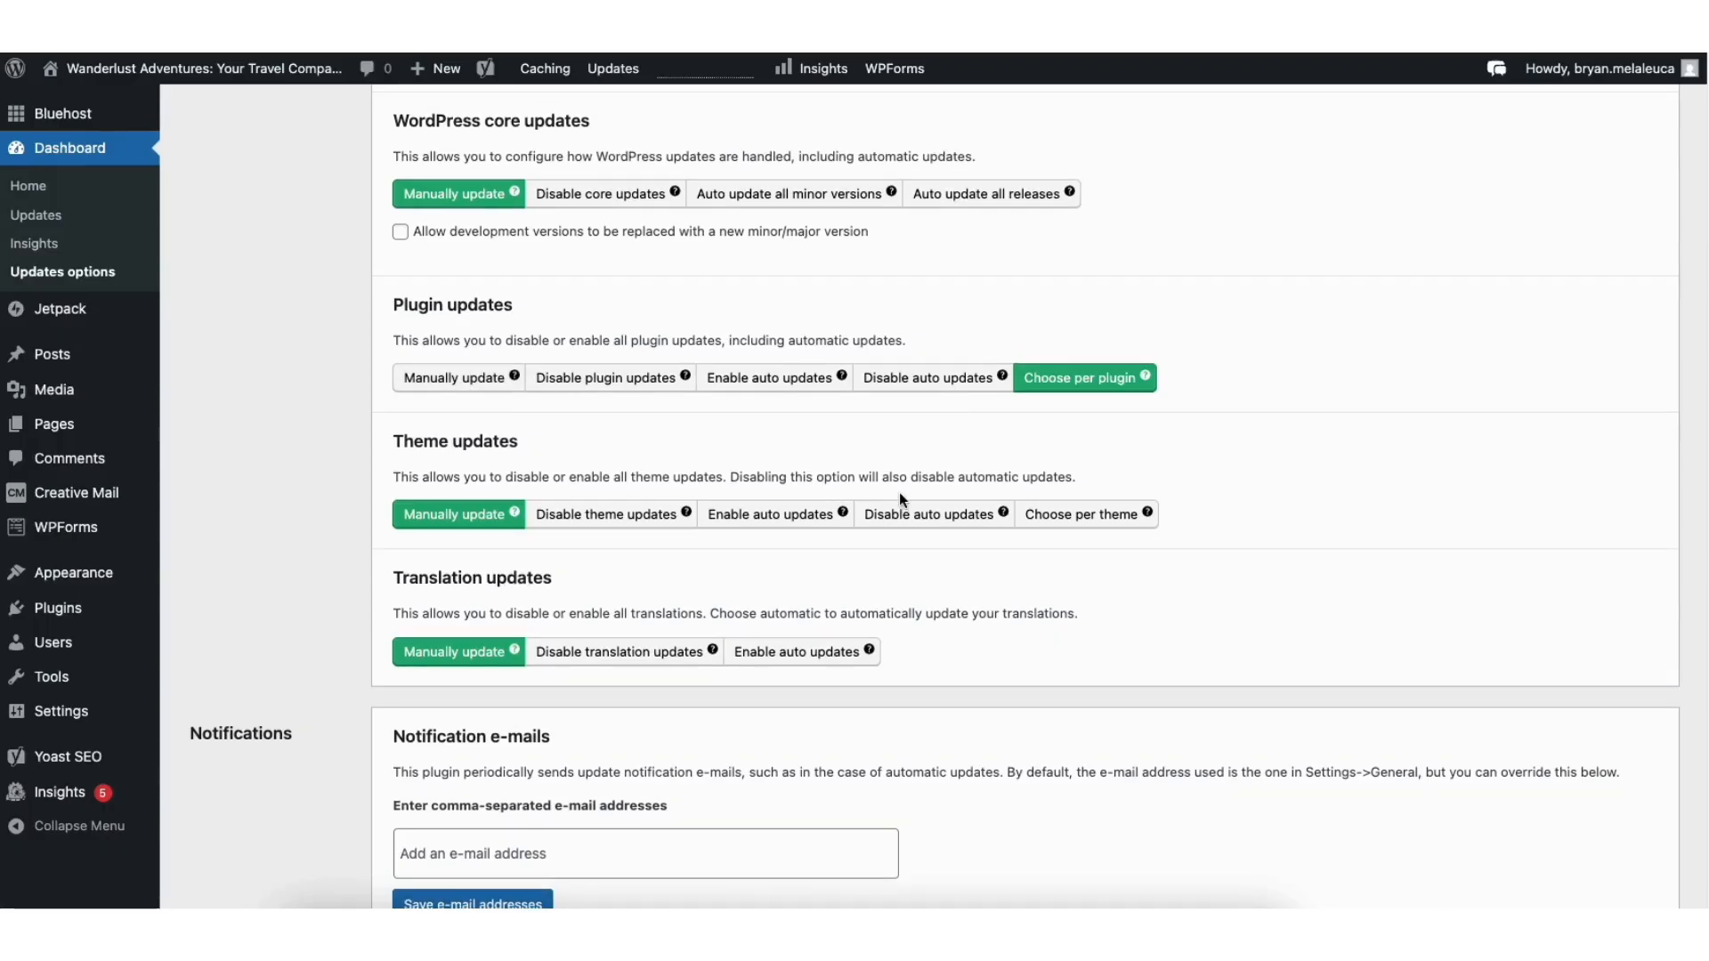
left_click(781, 512)
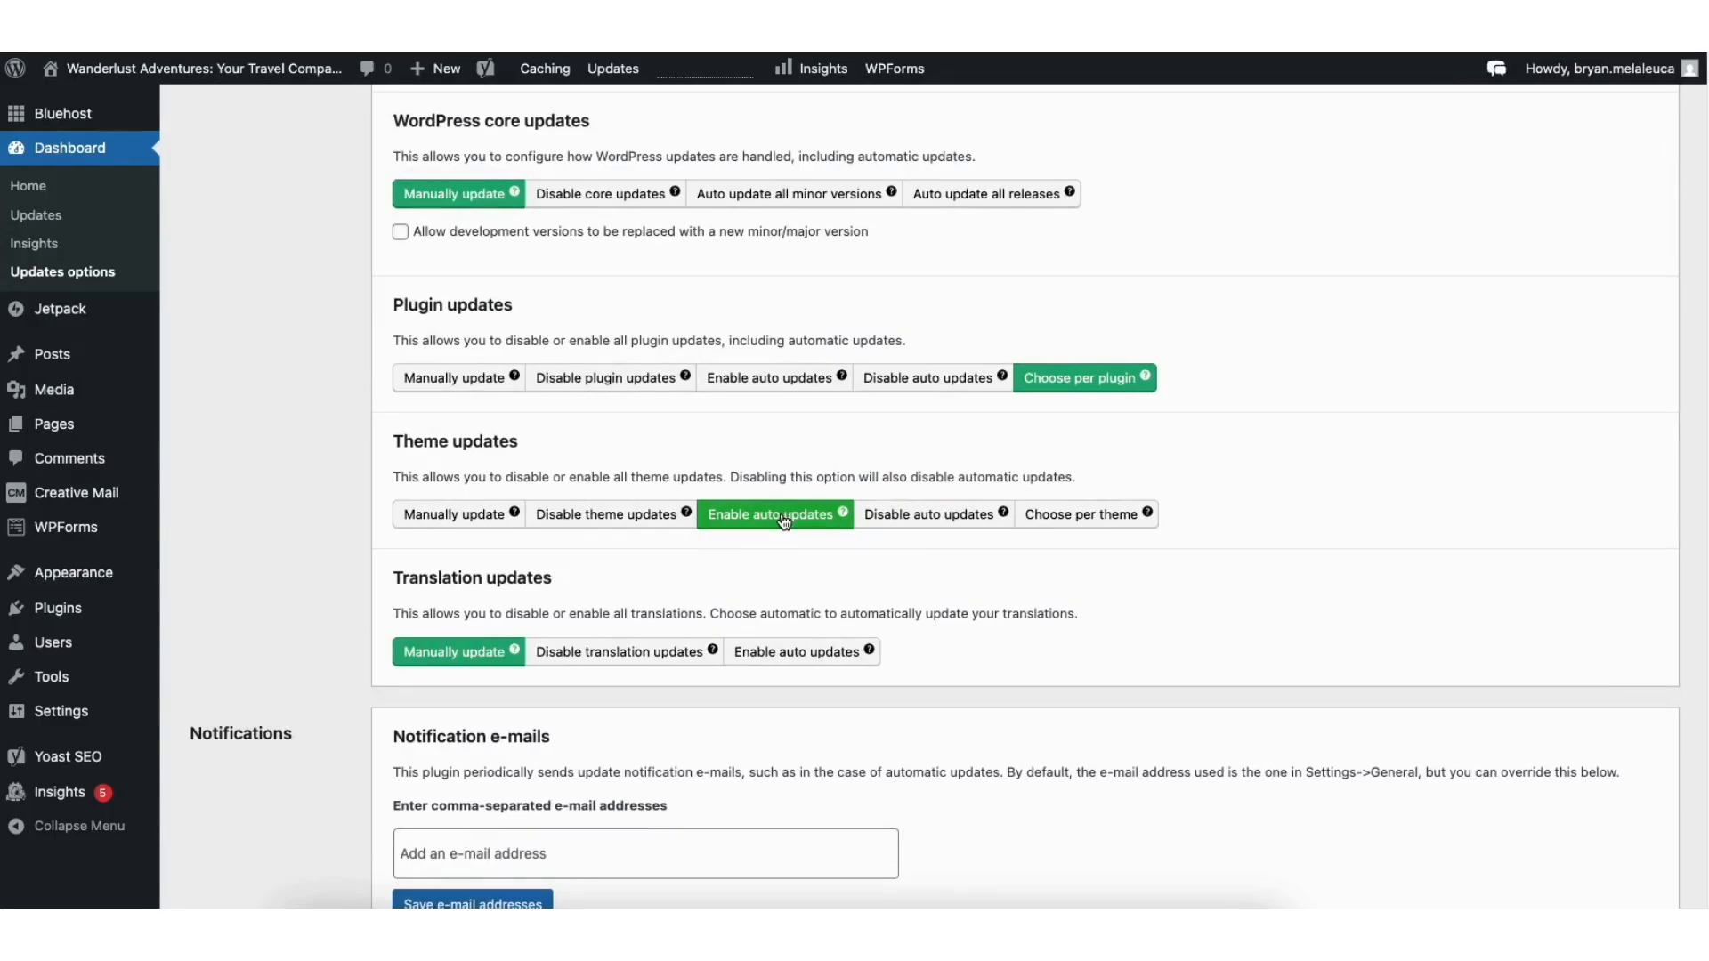
left_click(1073, 514)
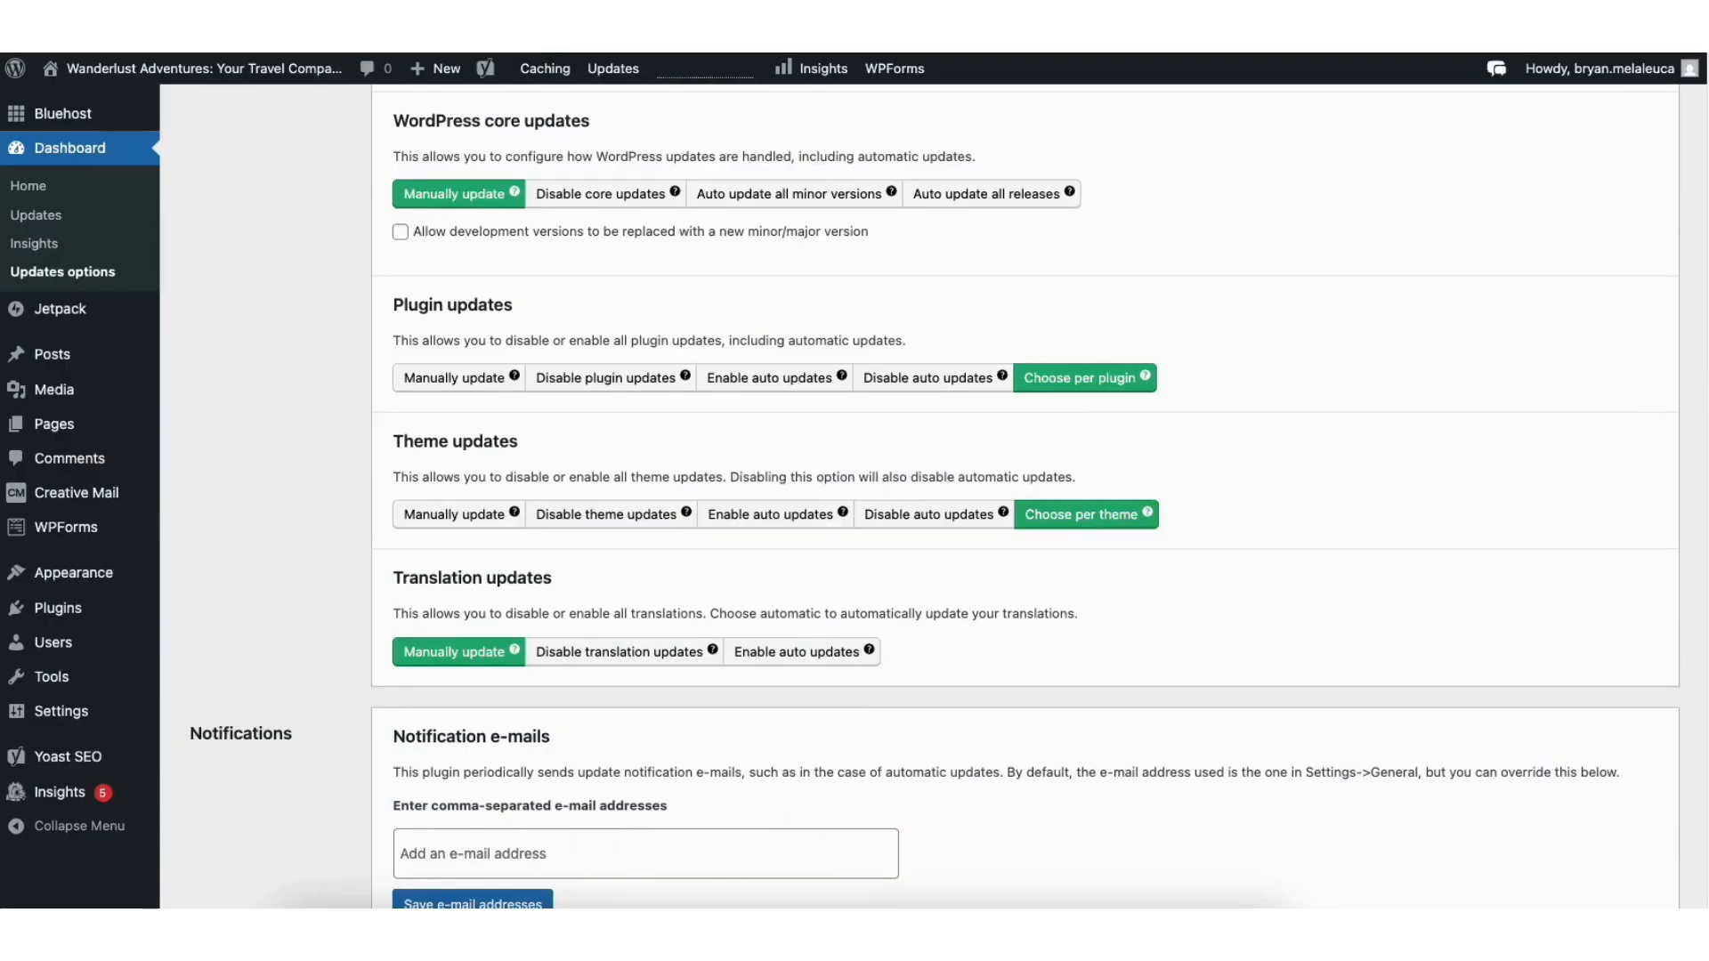
In the per-theme update options, turn Bluehost Blueprint's automatic updates on and back off, and return to the general settings
scroll(1701, 351, "up", 6)
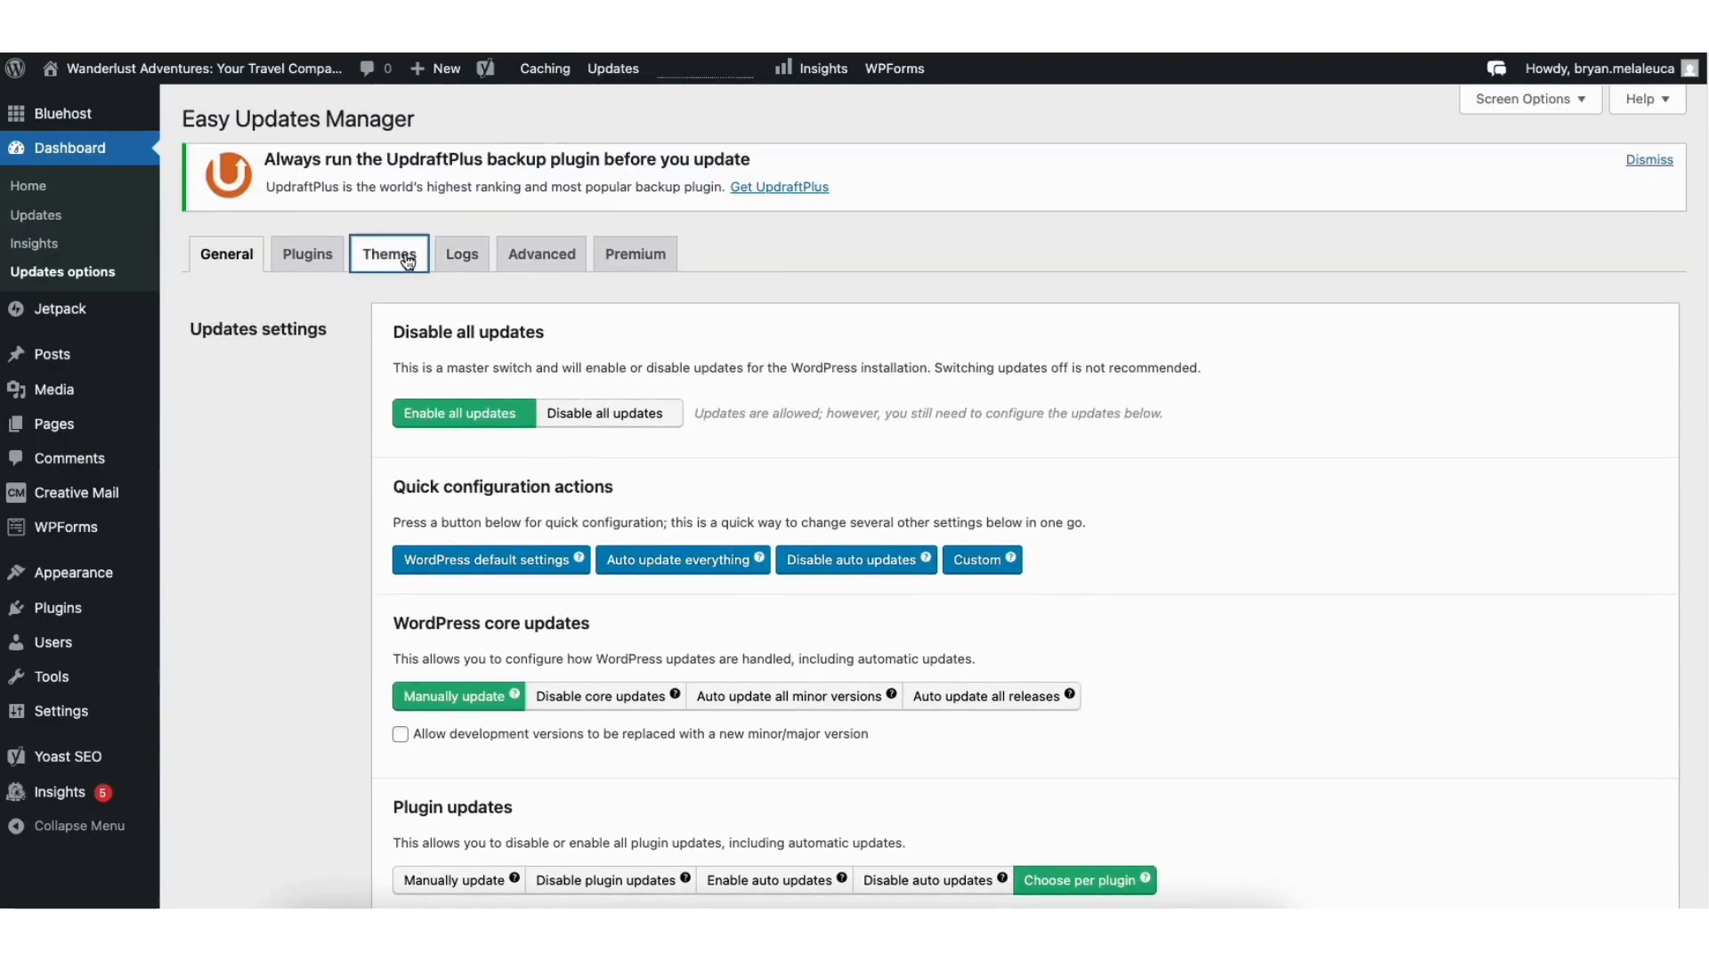
left_click(408, 260)
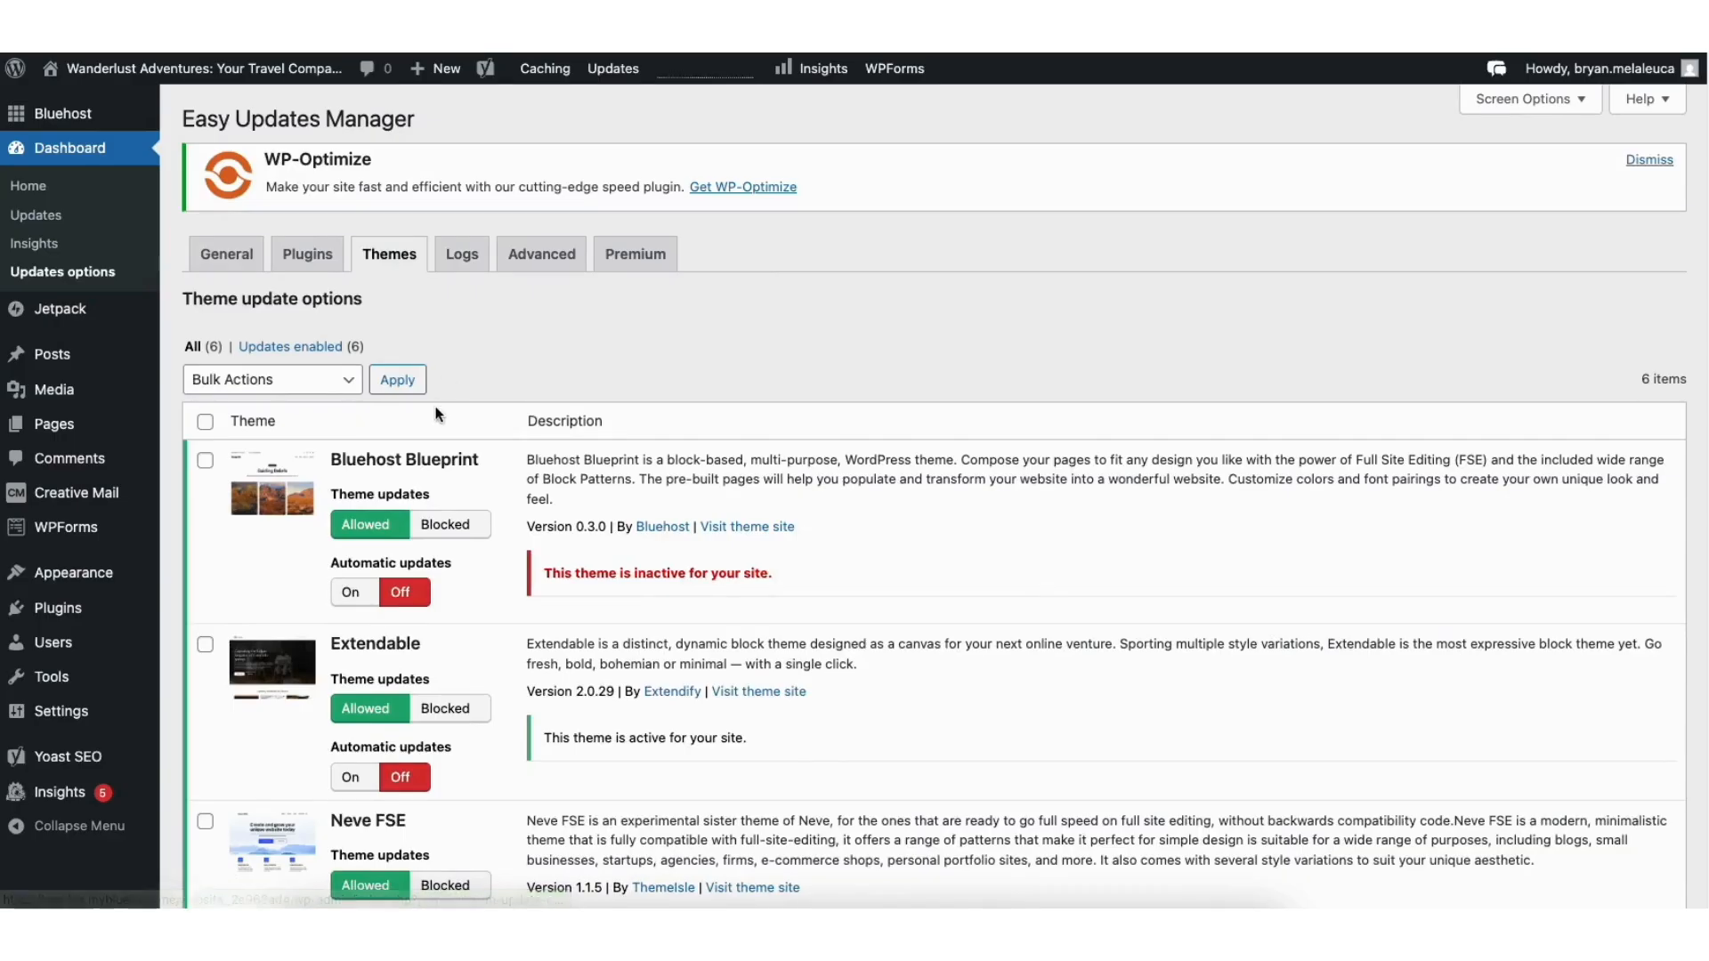
left_click(351, 593)
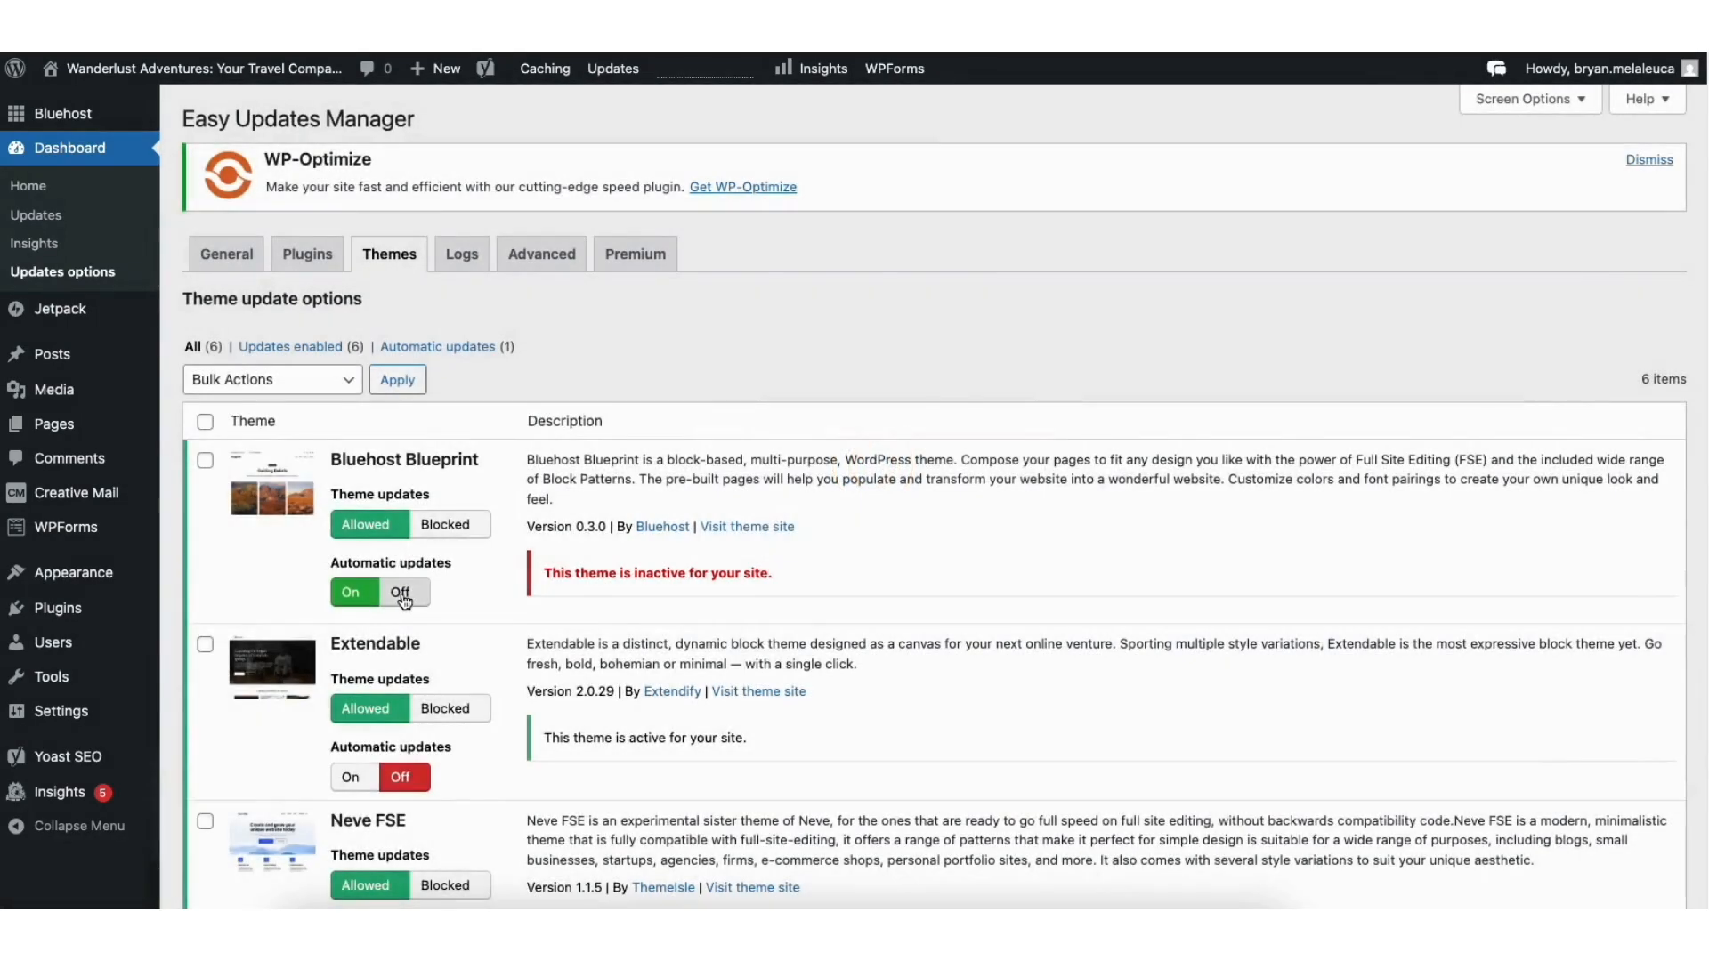
left_click(401, 593)
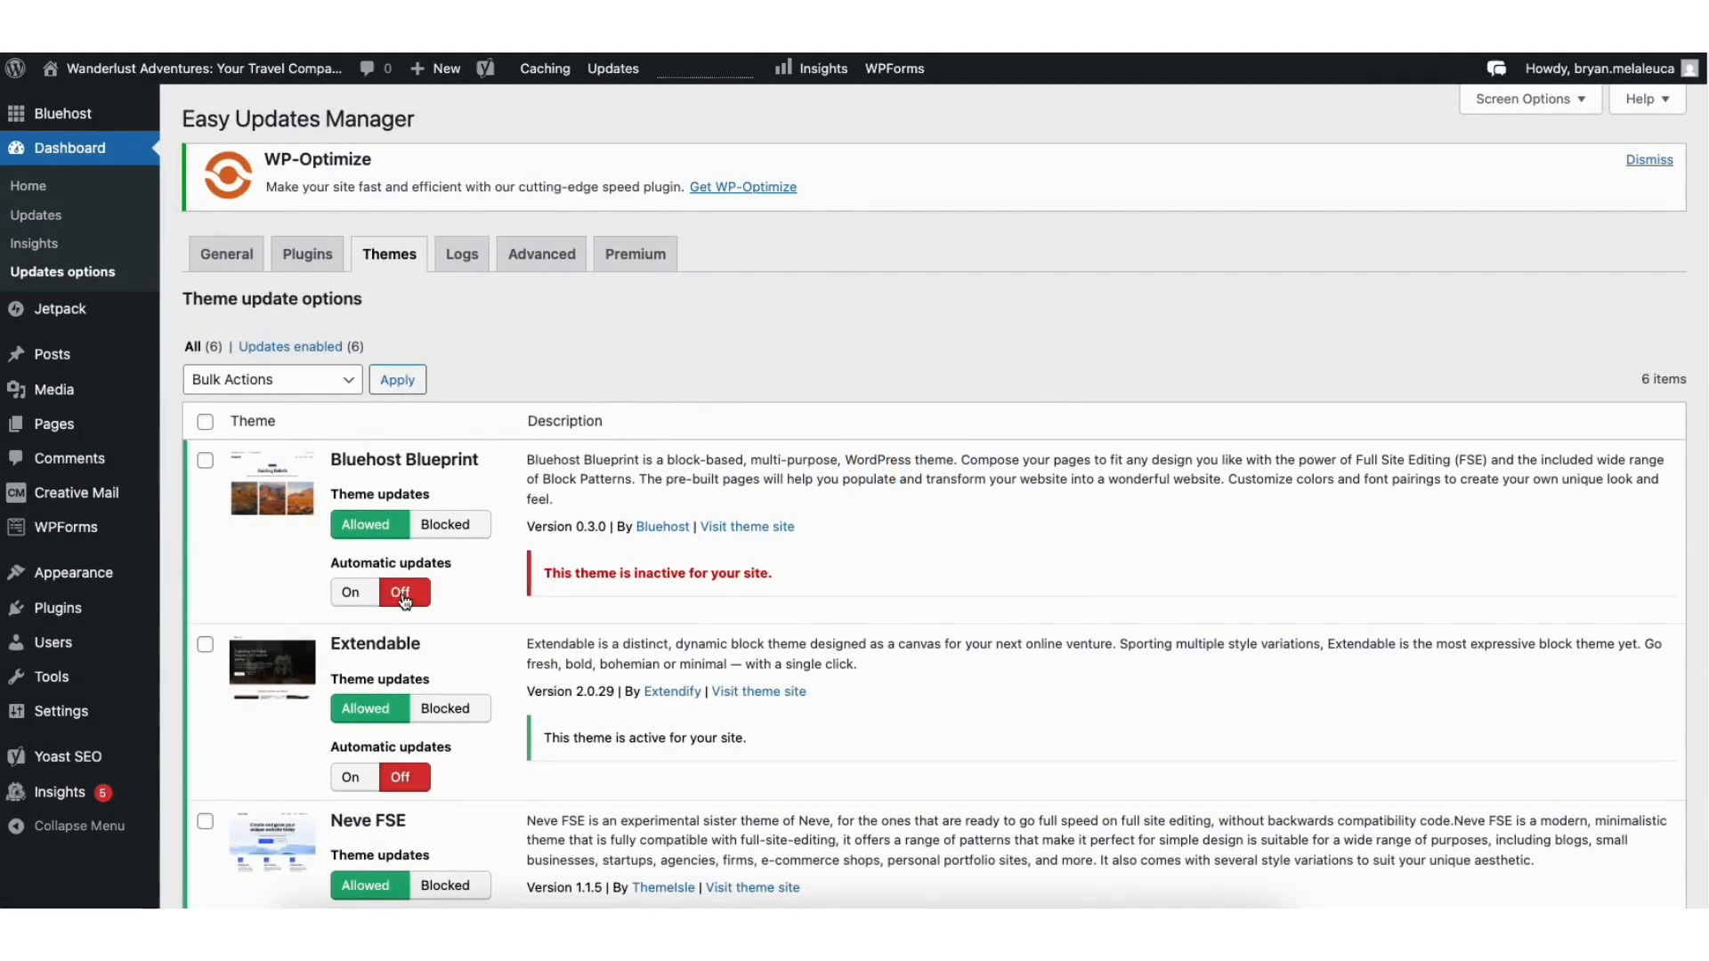
left_click(229, 258)
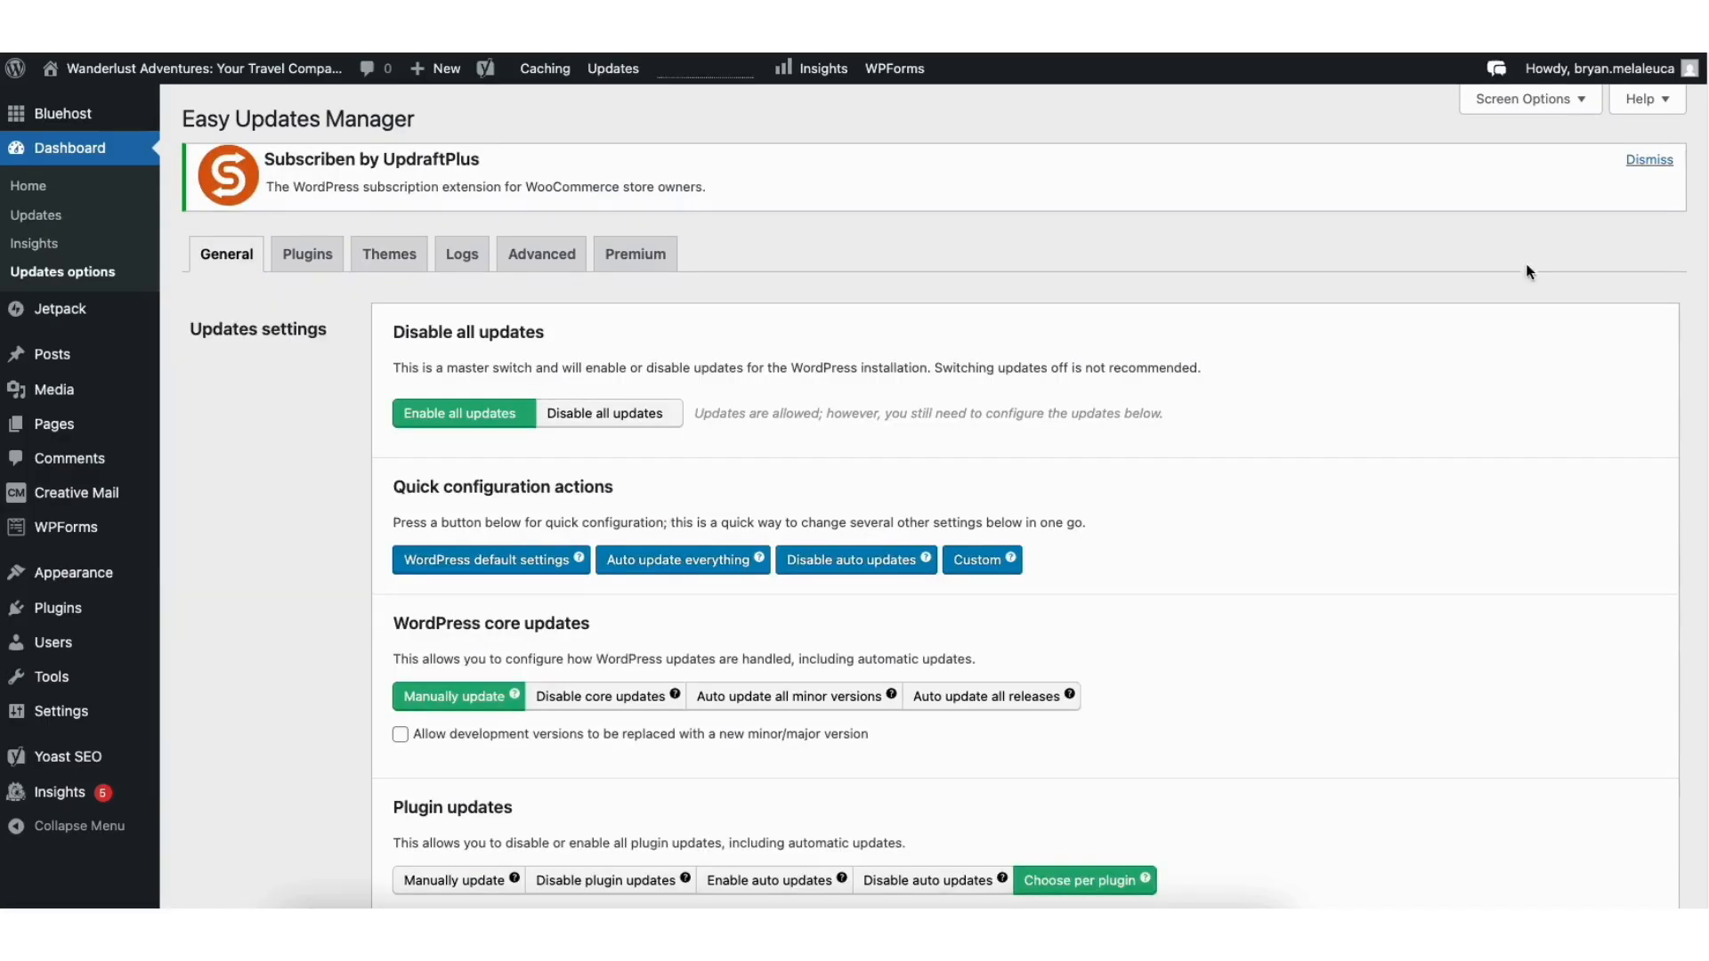
Turn the notification e-mails for automatic WordPress core updates off and back on
scroll(1674, 275, "down", 6)
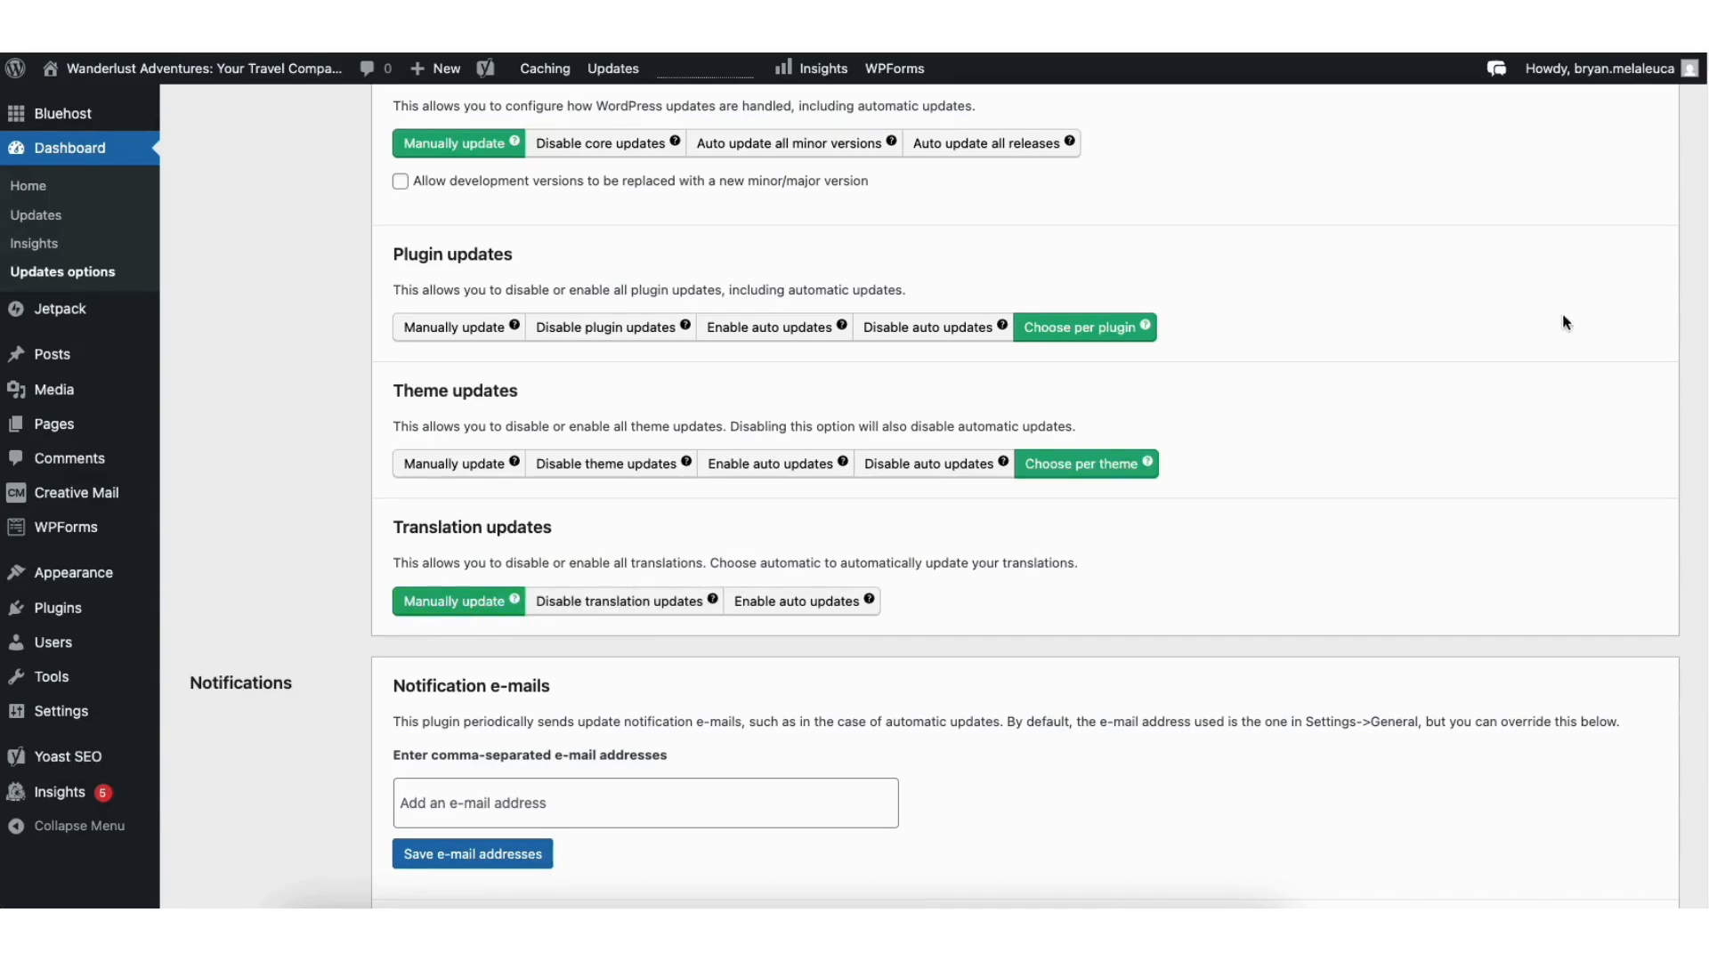
scroll(1685, 428, "down", 3)
scroll(1685, 428, "down", 1)
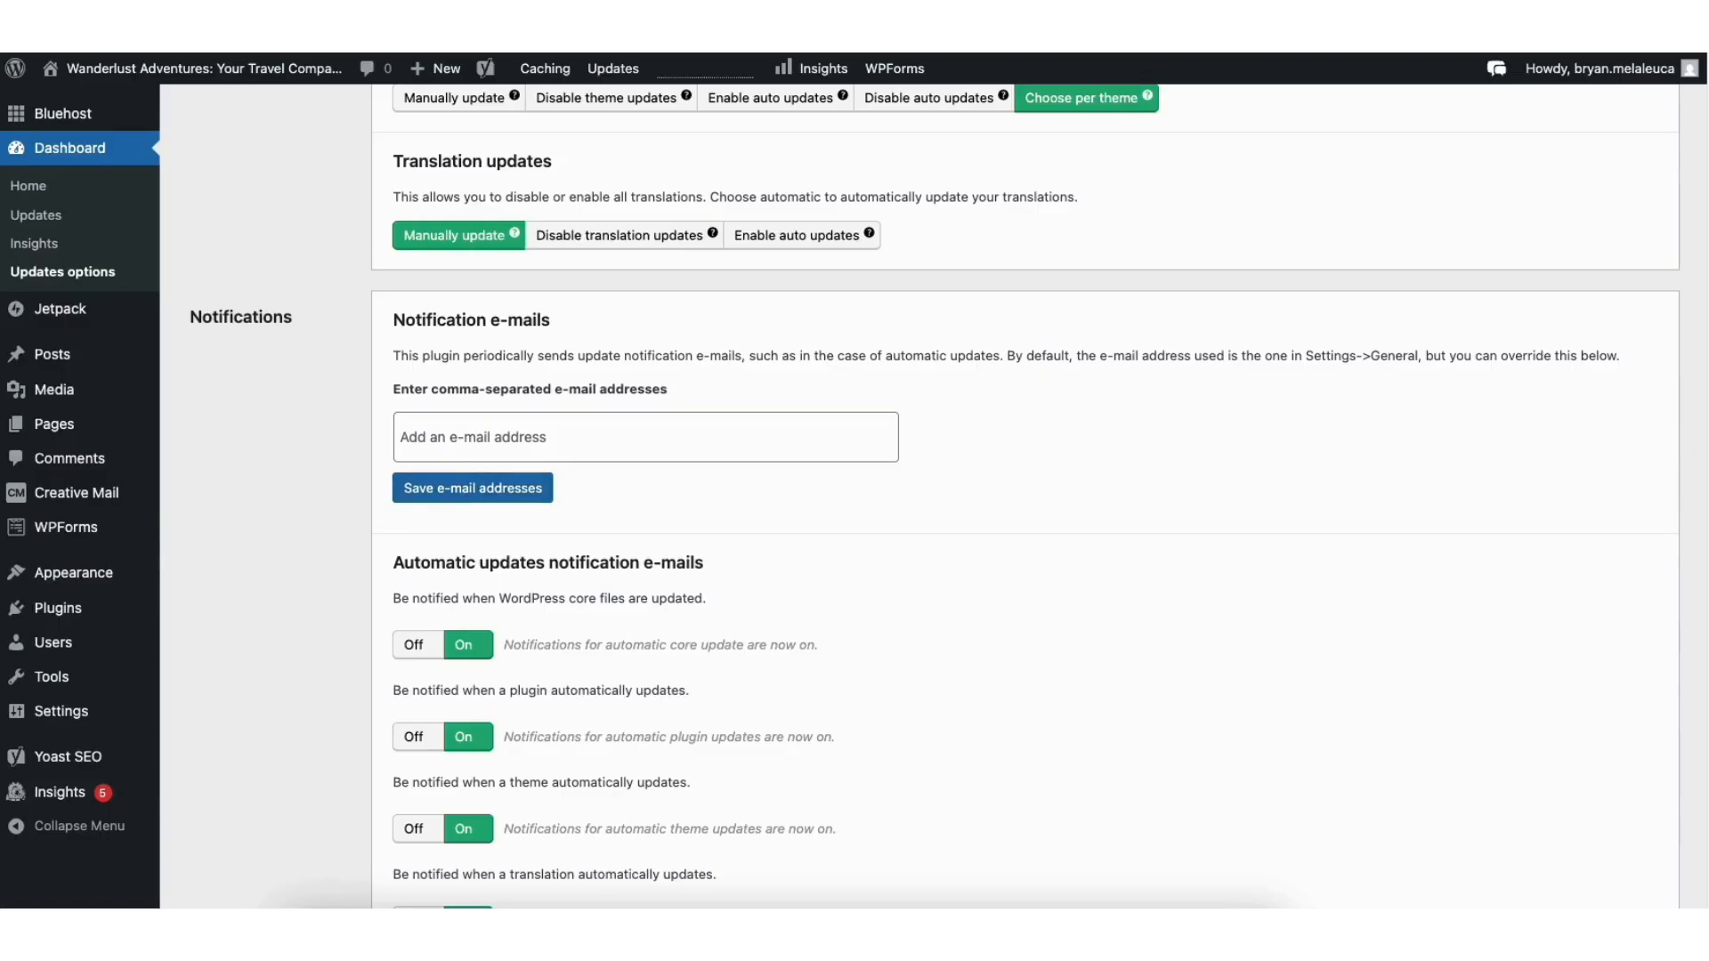
scroll(1198, 442, "down", 3)
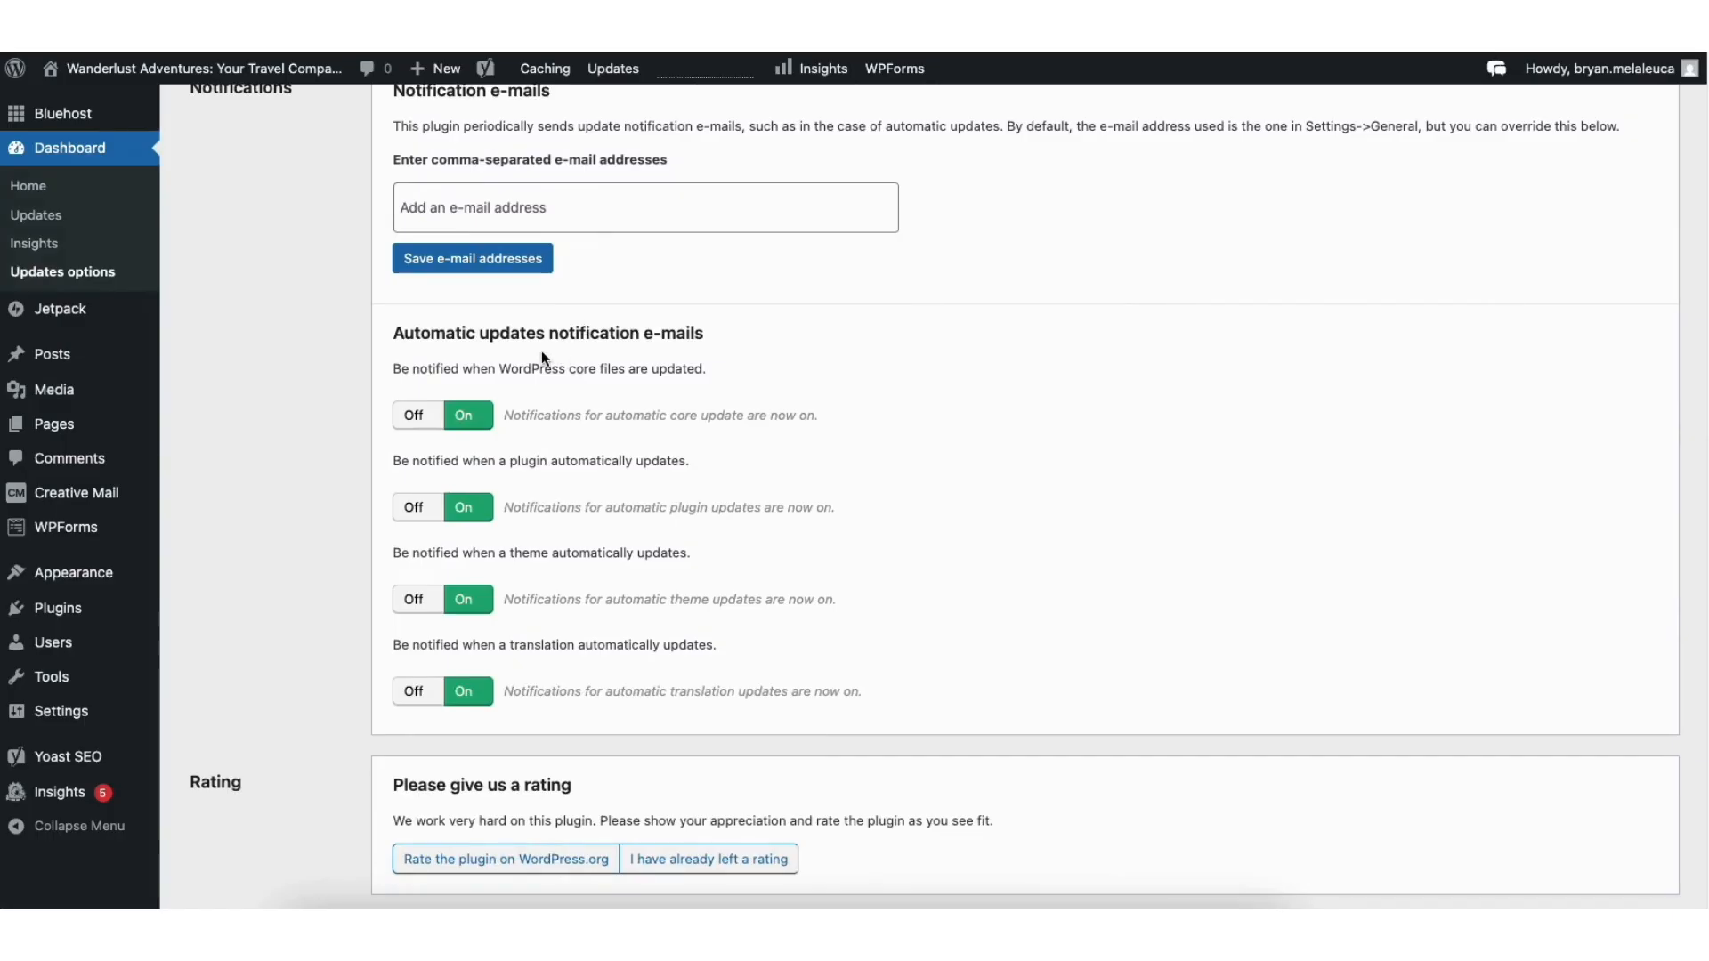
left_click(415, 414)
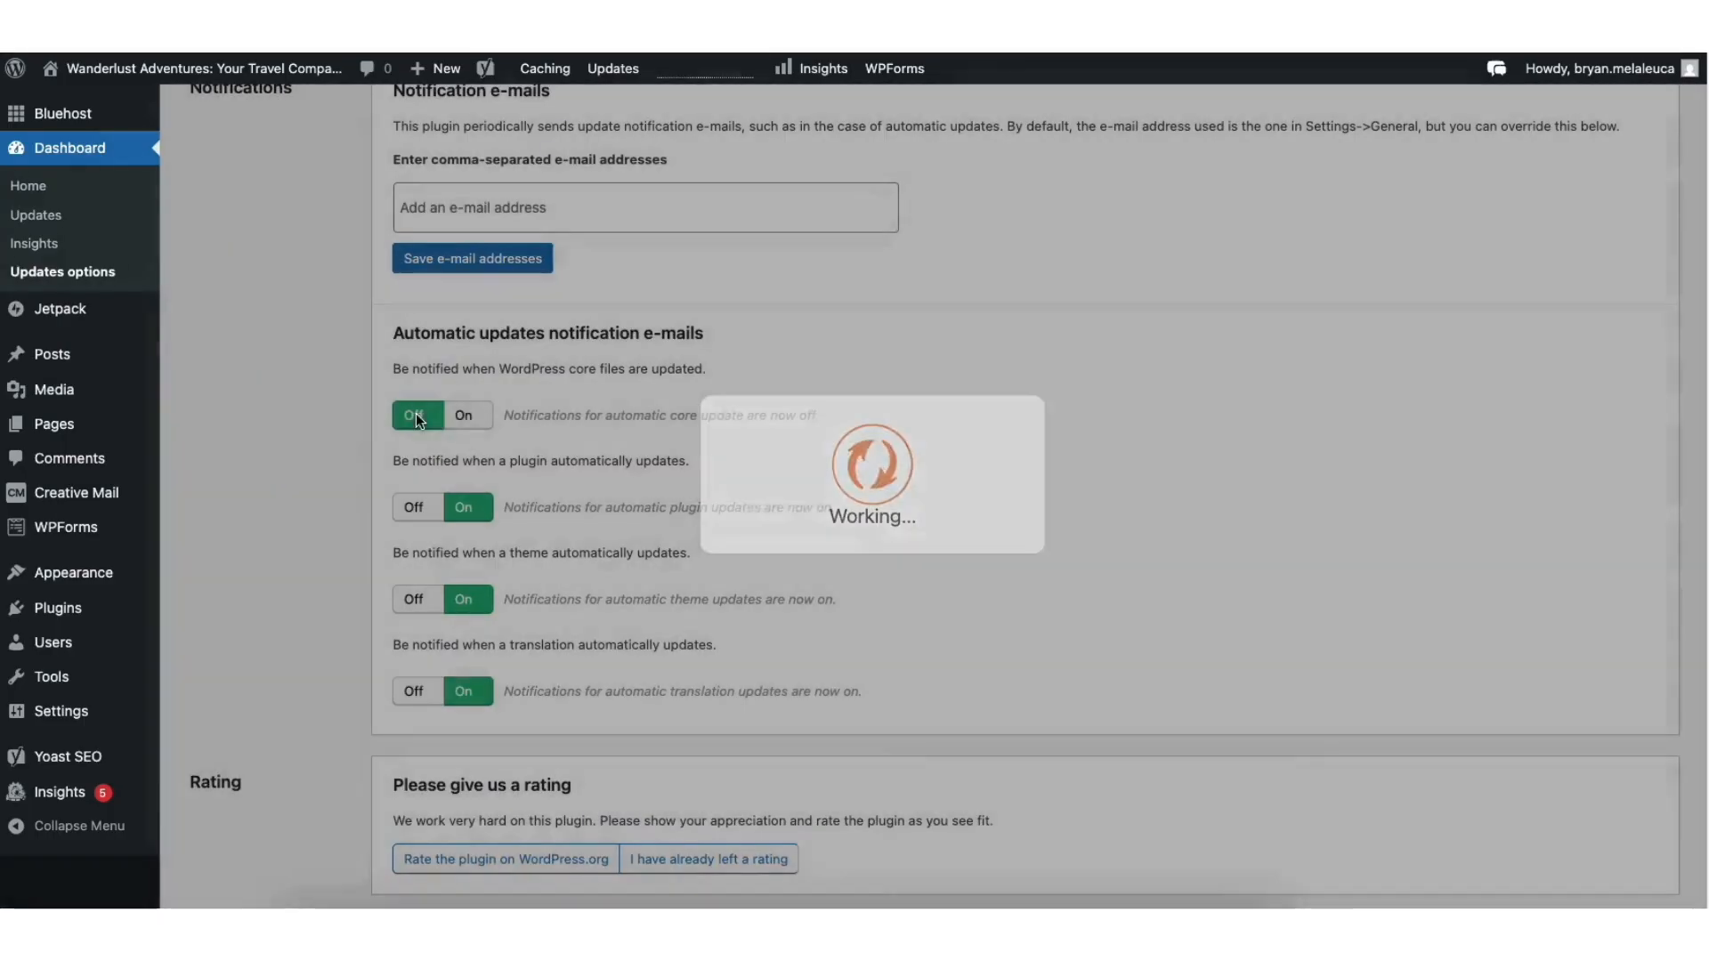
left_click(462, 414)
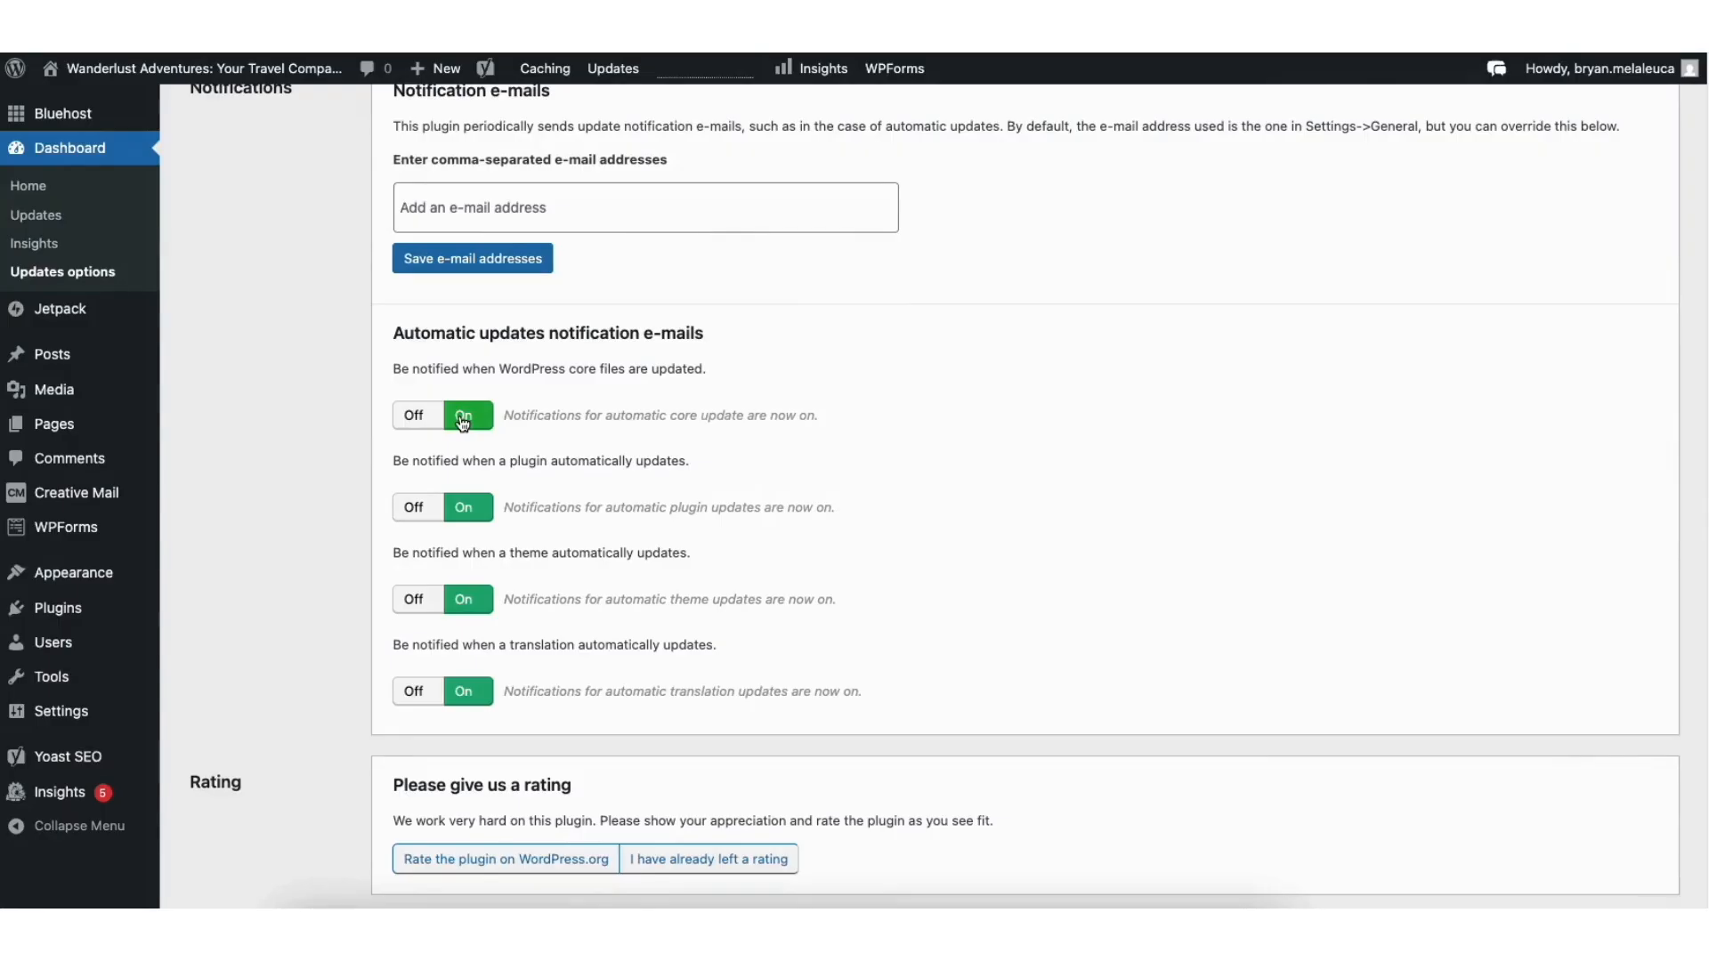